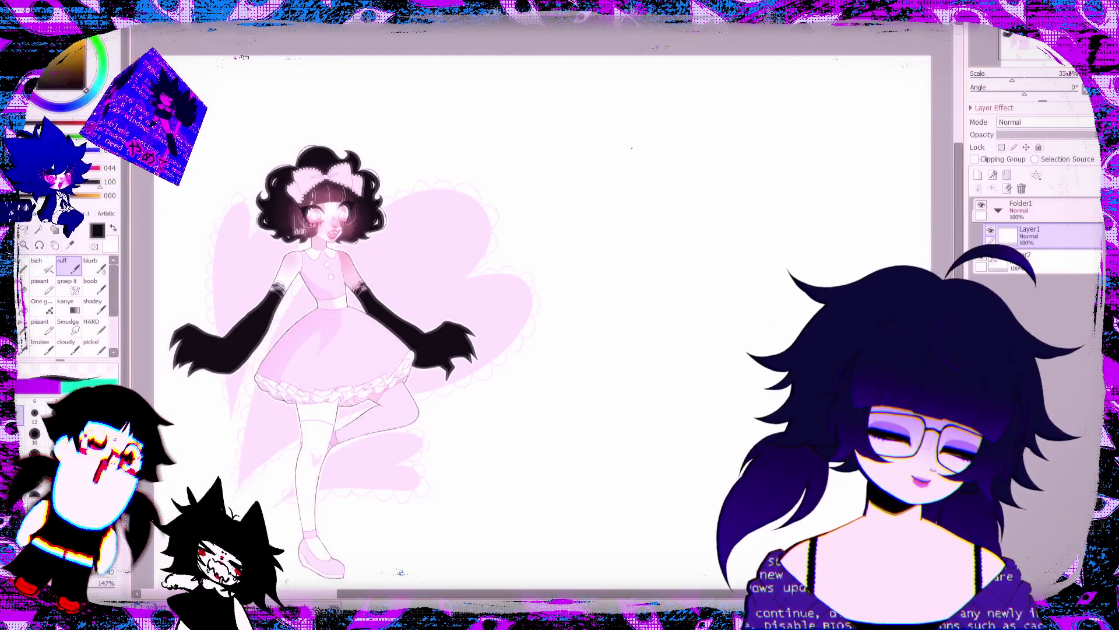
mouse_move(662, 172)
left_mouse_down()
mouse_move(639, 190)
mouse_move(652, 240)
mouse_move(701, 226)
mouse_move(679, 172)
mouse_move(638, 186)
mouse_move(638, 239)
left_mouse_up()
key("Page_Up")
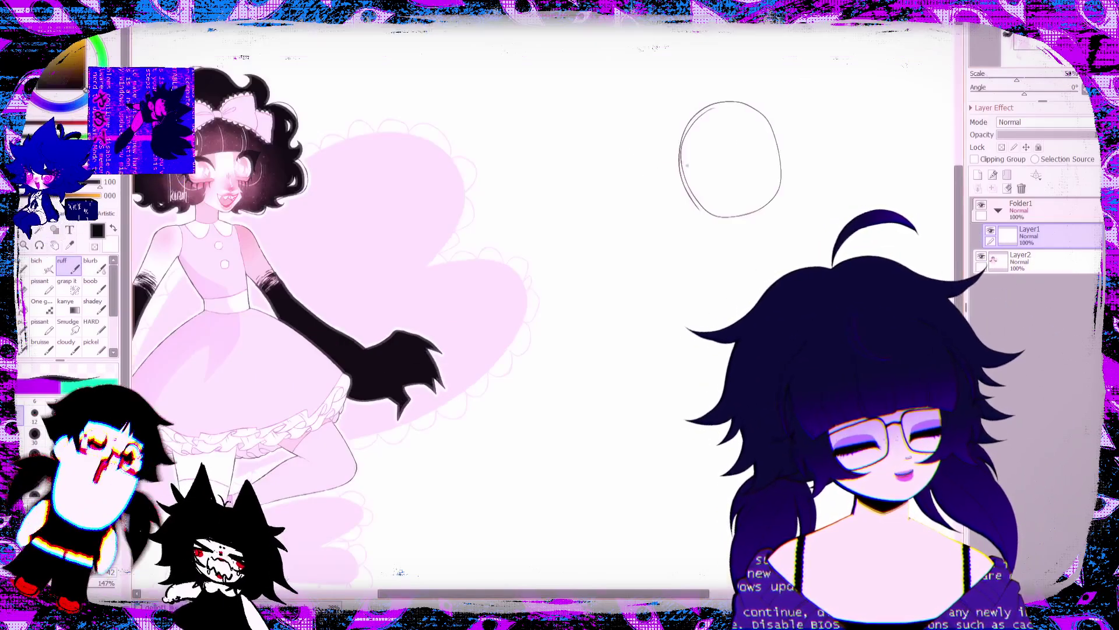
key("ctrl+z")
mouse_move(705, 107)
left_mouse_down()
mouse_move(696, 172)
mouse_move(755, 179)
mouse_move(747, 100)
mouse_move(698, 111)
mouse_move(724, 193)
left_mouse_up()
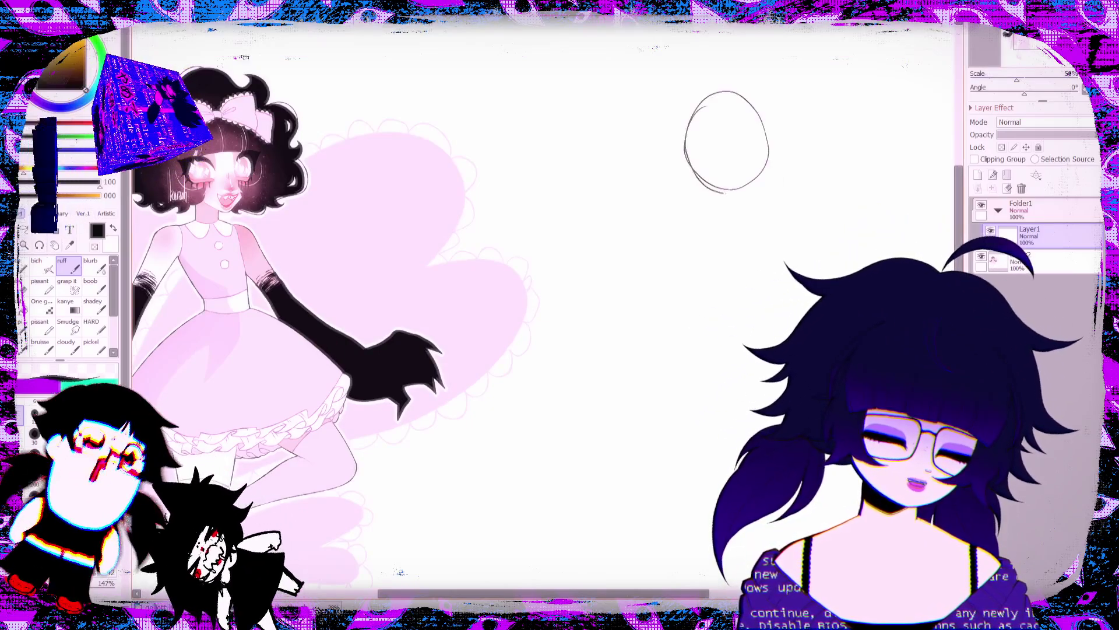
left_click_drag(707, 114, 758, 188)
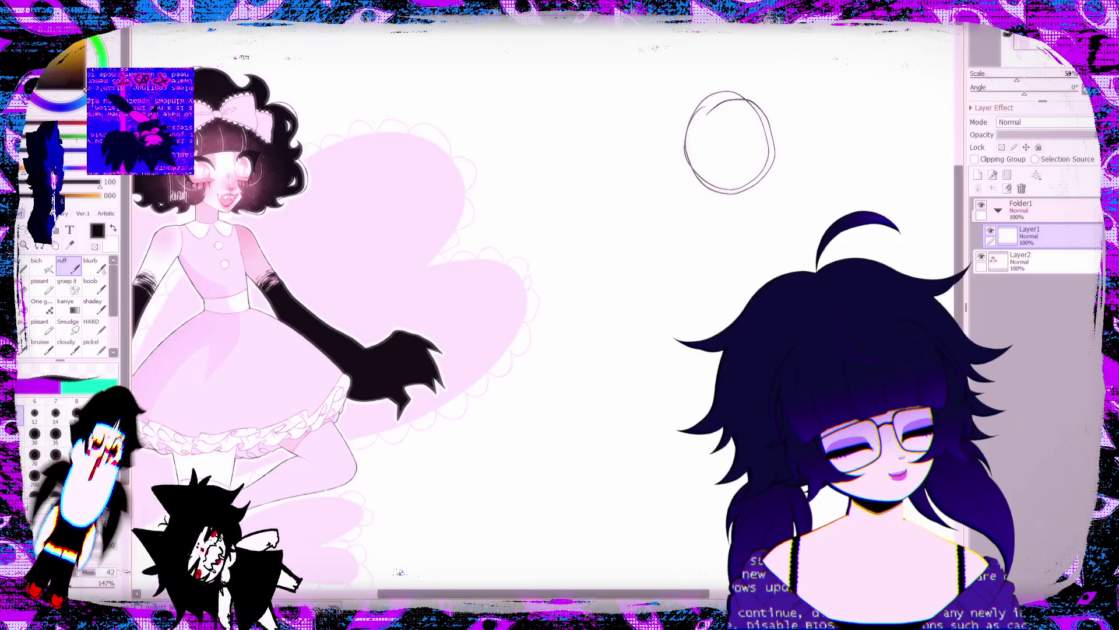
key("ctrl+z")
key("ctrl+z")
Step: Sketch an oval head with a short neck beneath it in the blank area beside the finished character
mouse_move(723, 105)
left_mouse_down()
mouse_move(684, 178)
mouse_move(748, 201)
mouse_move(766, 137)
mouse_move(721, 104)
mouse_move(681, 166)
mouse_move(724, 220)
left_mouse_up()
key("ctrl+z")
key("ctrl+z")
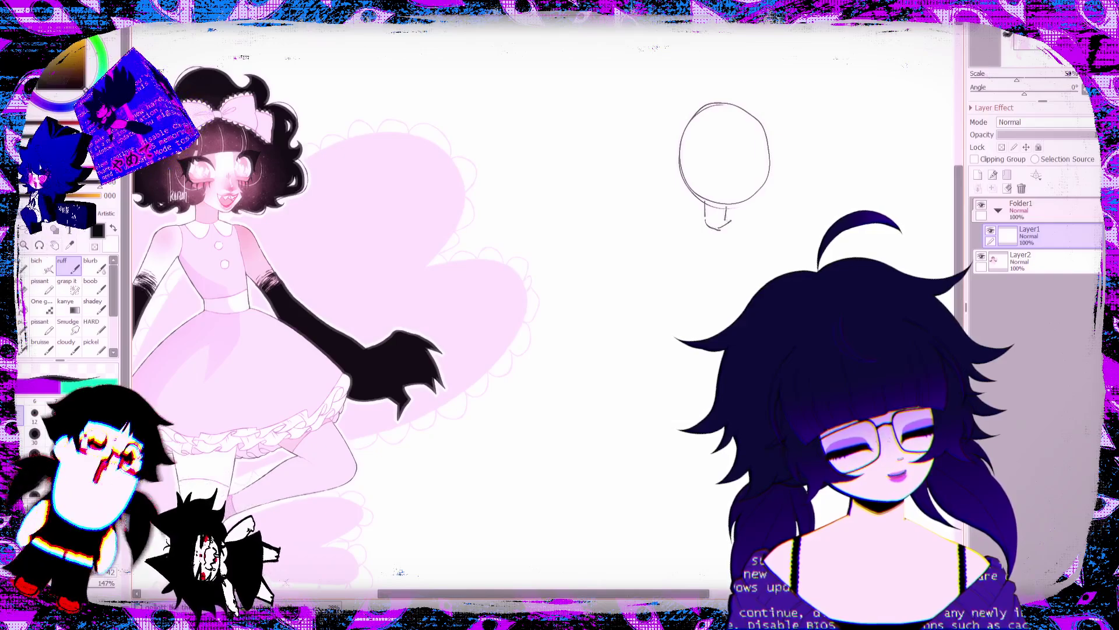
left_click_drag(523, 129, 490, 154)
left_click_drag(489, 155, 508, 151)
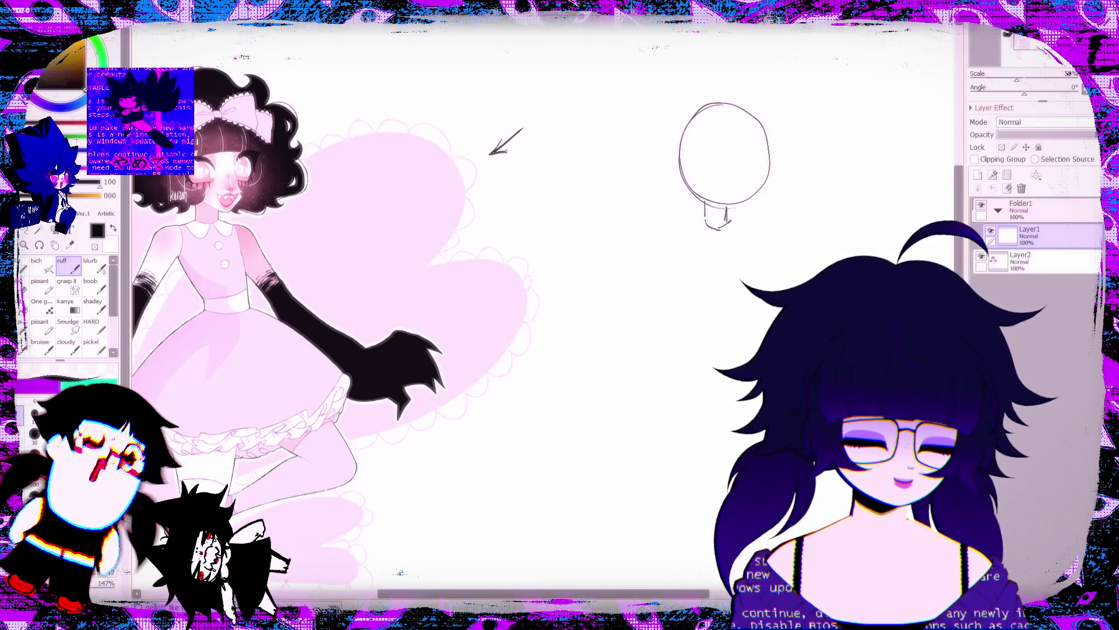
key("ctrl+z")
key("ctrl+z")
key("ctrl+z")
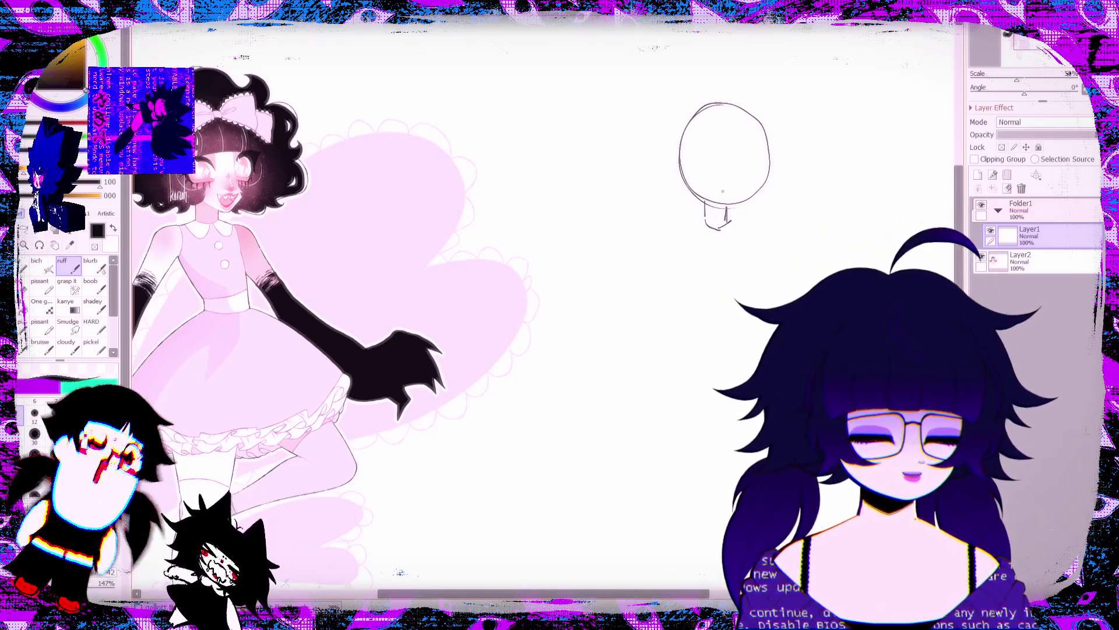
Step: Sketch the shoulders and the ribcage outline beneath the neck, with a notched lower edge
left_click_drag(694, 220, 666, 227)
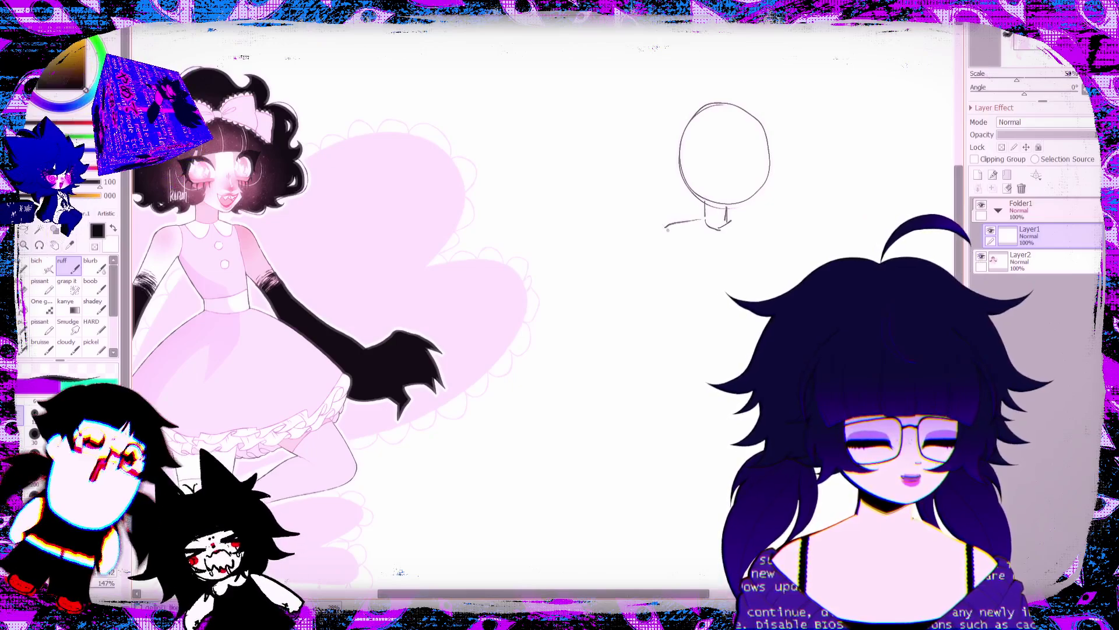
key("ctrl+z")
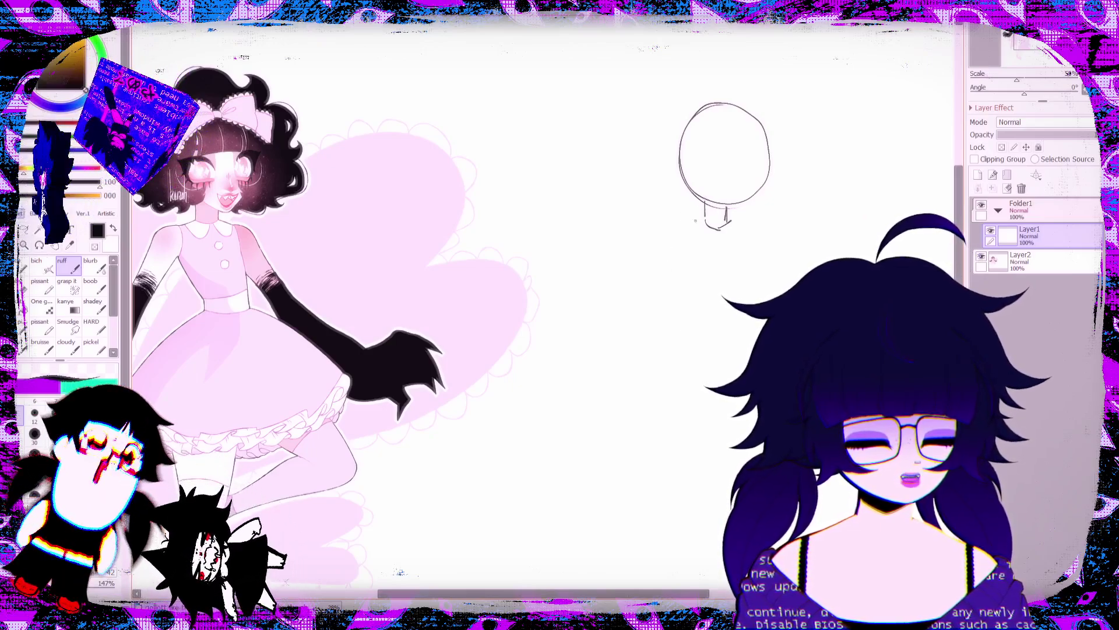
mouse_move(699, 218)
left_mouse_down()
mouse_move(664, 230)
mouse_move(668, 272)
mouse_move(689, 305)
mouse_move(721, 294)
mouse_move(750, 302)
mouse_move(767, 285)
left_mouse_up()
key("ctrl+z")
mouse_move(733, 219)
left_mouse_down()
mouse_move(763, 233)
mouse_move(769, 277)
left_mouse_up()
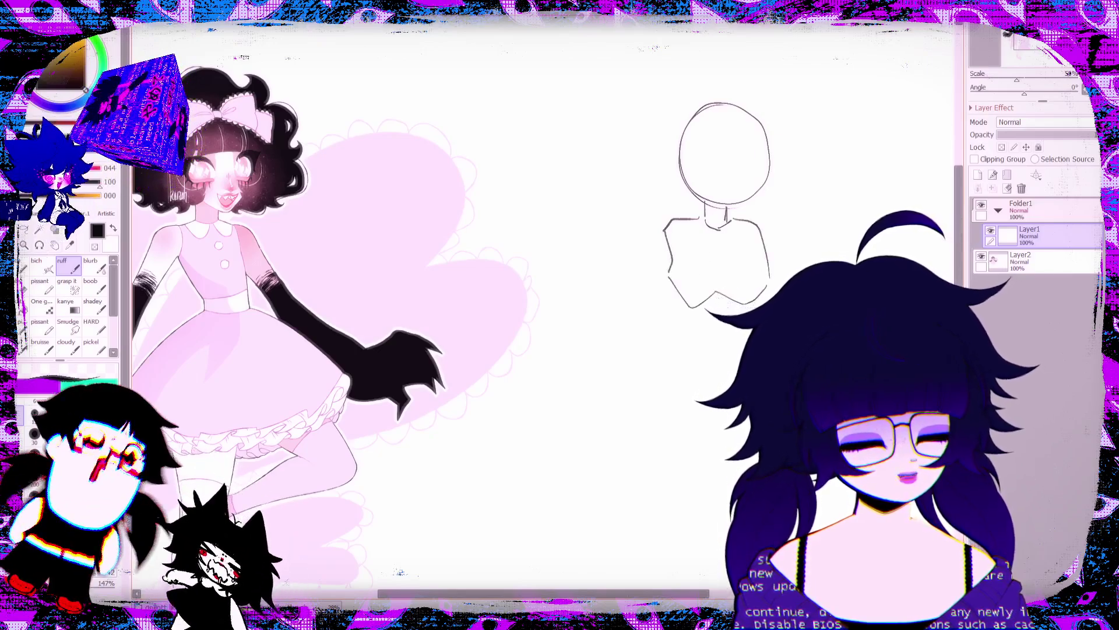
Step: Sketch the waist sides and waistline below the ribcage, and add a pelvis that widens toward the hips
left_click_drag(686, 304, 688, 336)
left_click_drag(770, 275, 763, 333)
left_click_drag(688, 342, 758, 346)
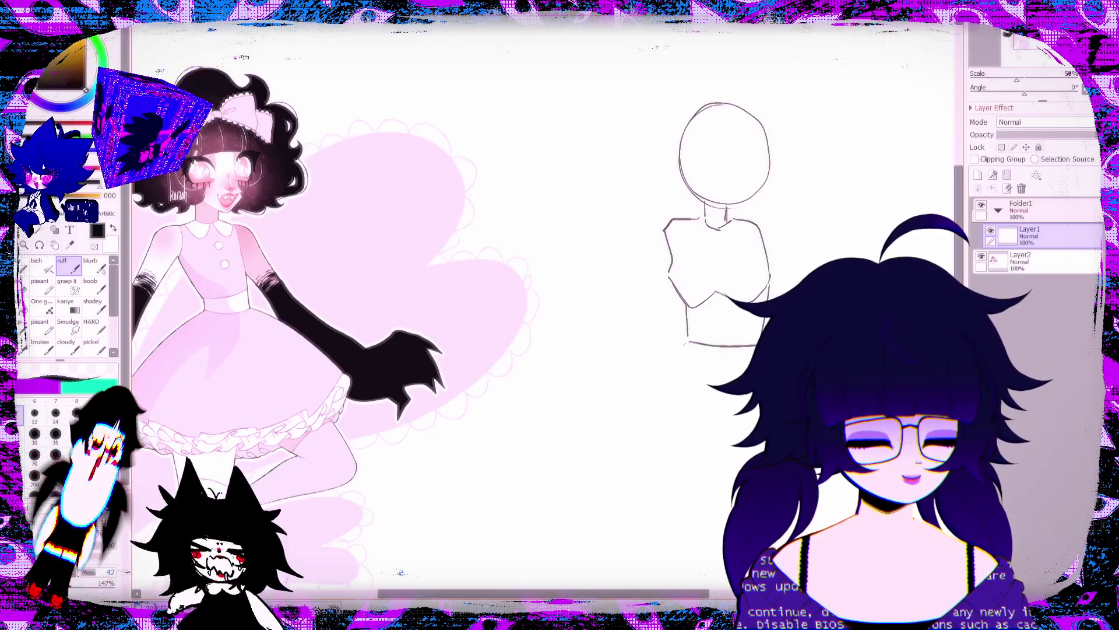
mouse_move(687, 345)
left_mouse_down()
mouse_move(663, 388)
mouse_move(730, 413)
left_mouse_up()
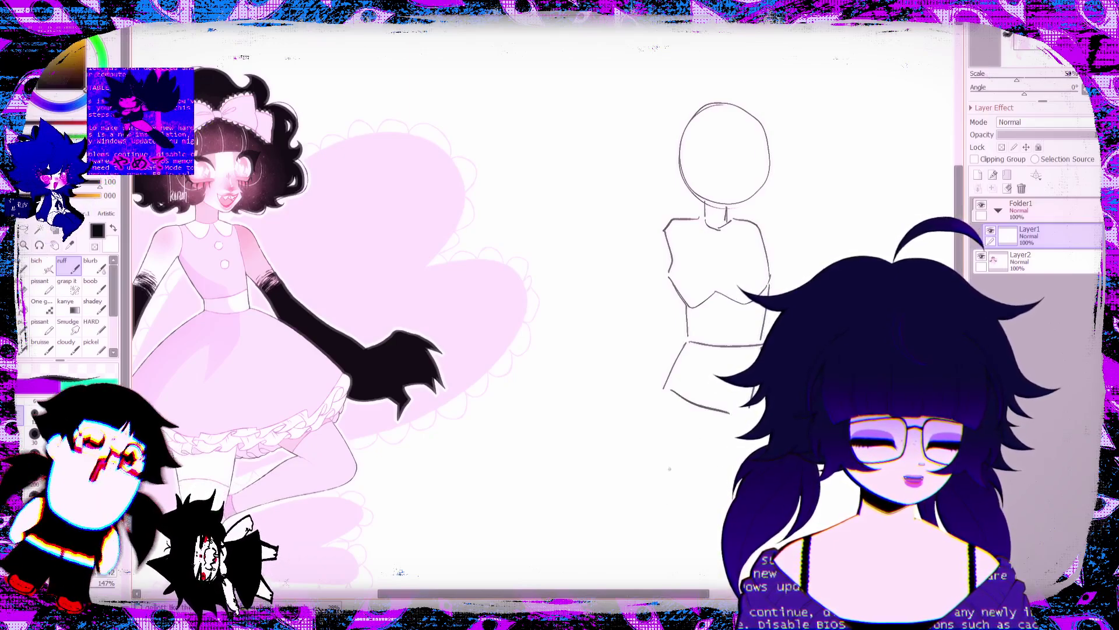
scroll(665, 397, "down", 3)
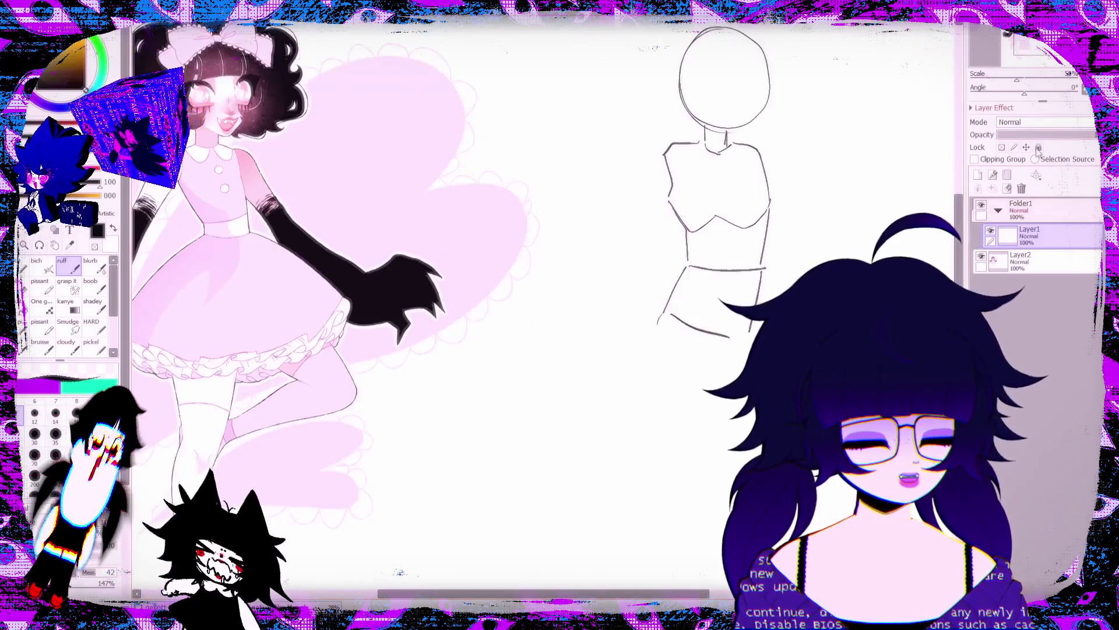
key("ctrl+minus")
scroll(543, 306, "down", 2)
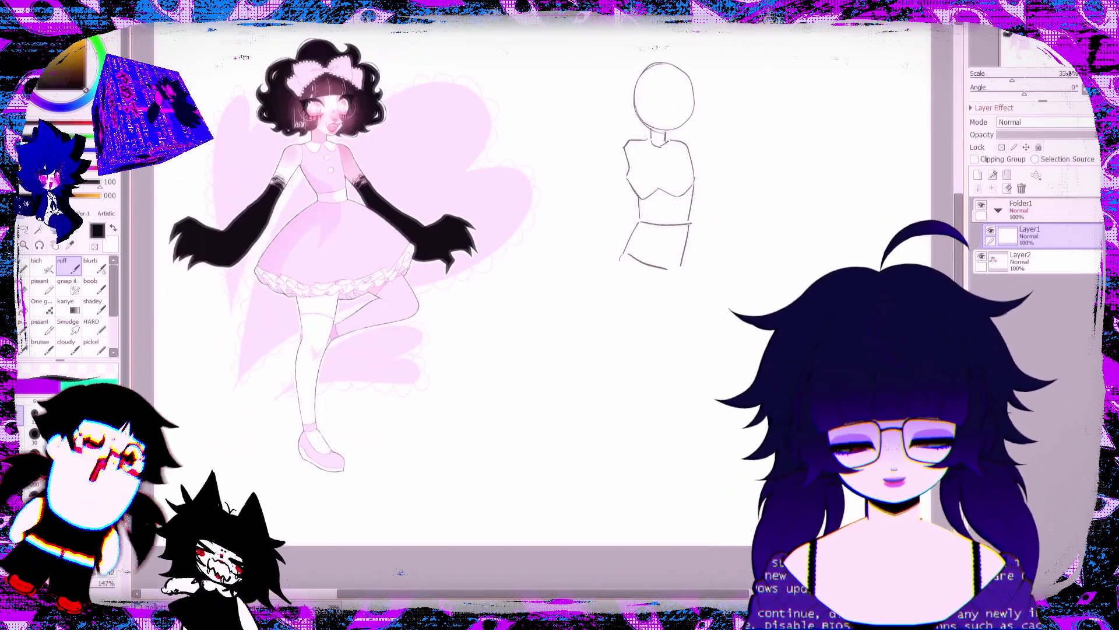
key("ctrl+plus")
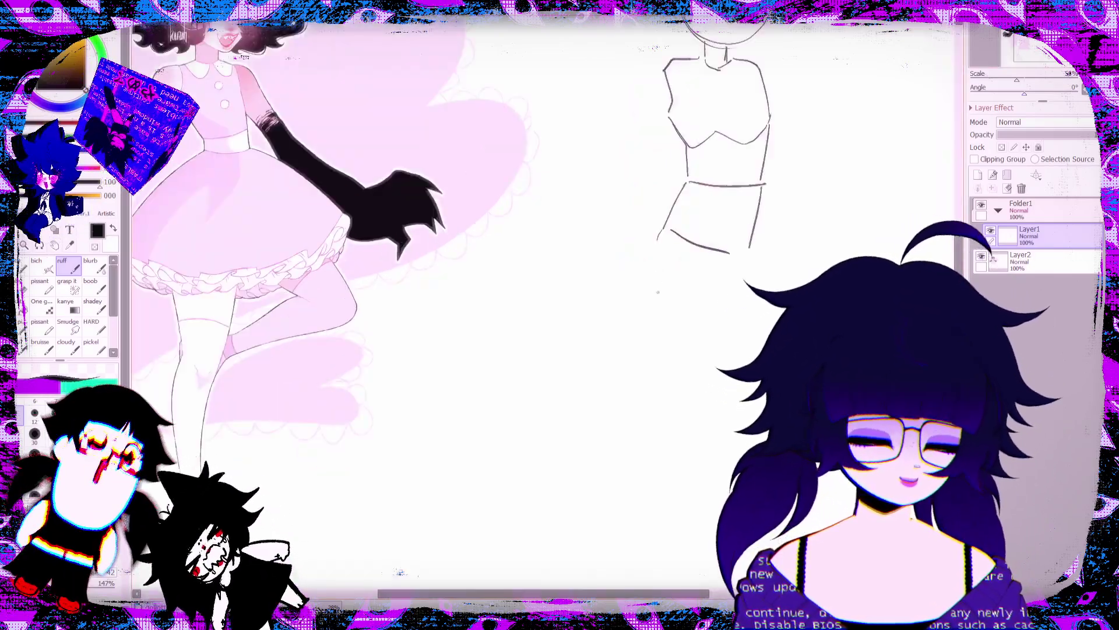
Step: Sketch both thighs from the pelvis, one straight down and one angled outward, and reinforce the hip and straight-thigh outlines
left_click_drag(659, 236, 657, 380)
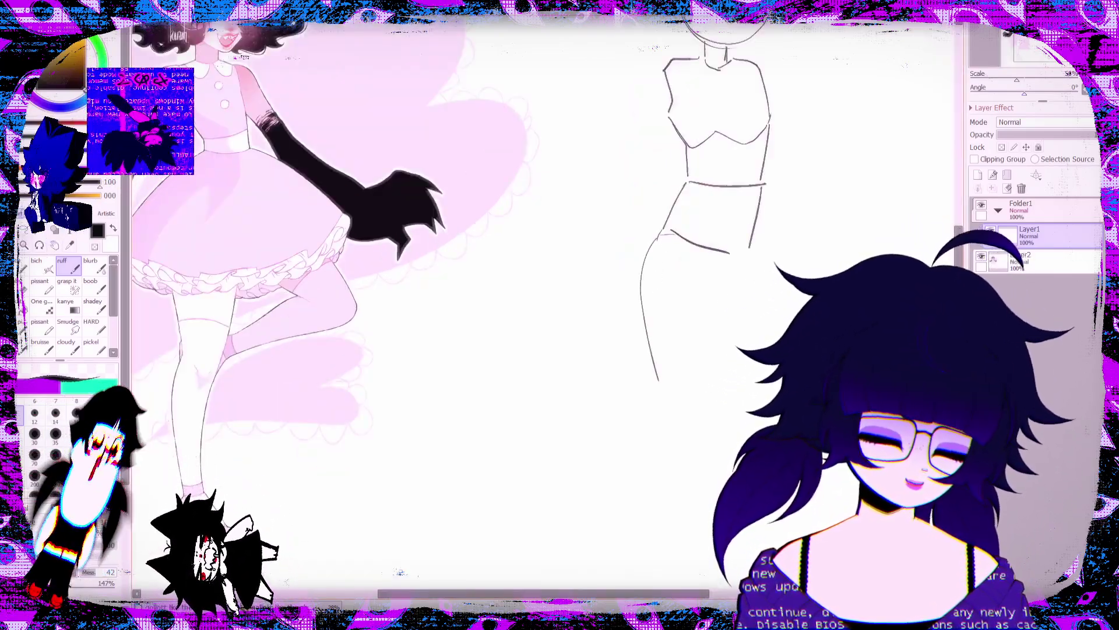
mouse_move(670, 233)
left_mouse_down()
mouse_move(708, 281)
mouse_move(699, 383)
mouse_move(662, 402)
mouse_move(700, 399)
left_mouse_up()
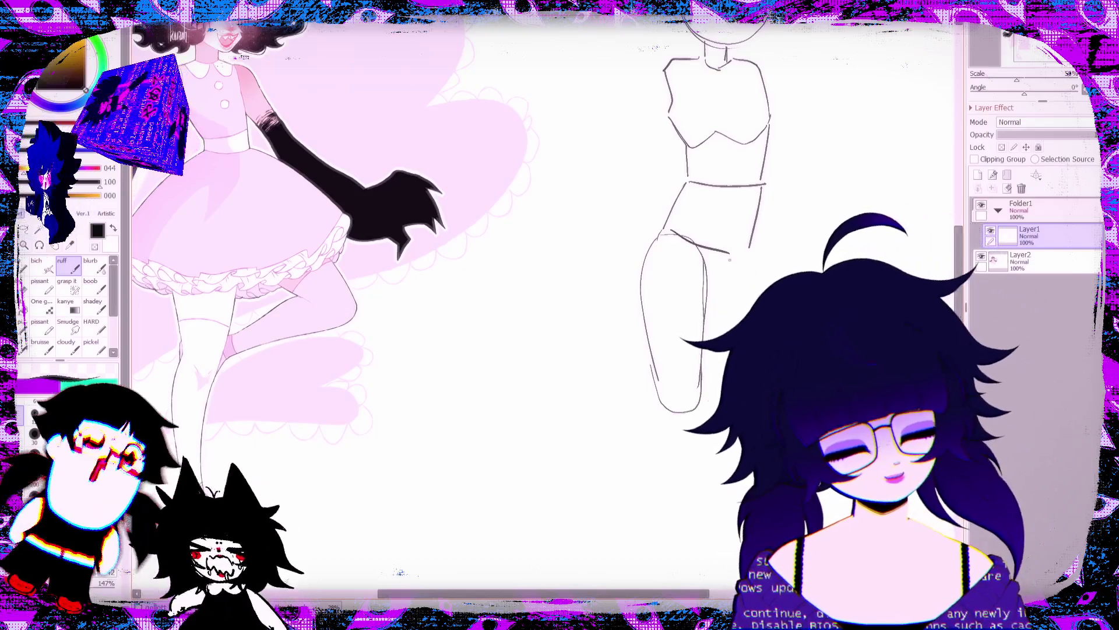
mouse_move(712, 274)
left_mouse_down()
mouse_move(757, 257)
mouse_move(779, 277)
left_mouse_up()
left_click_drag(710, 307, 734, 325)
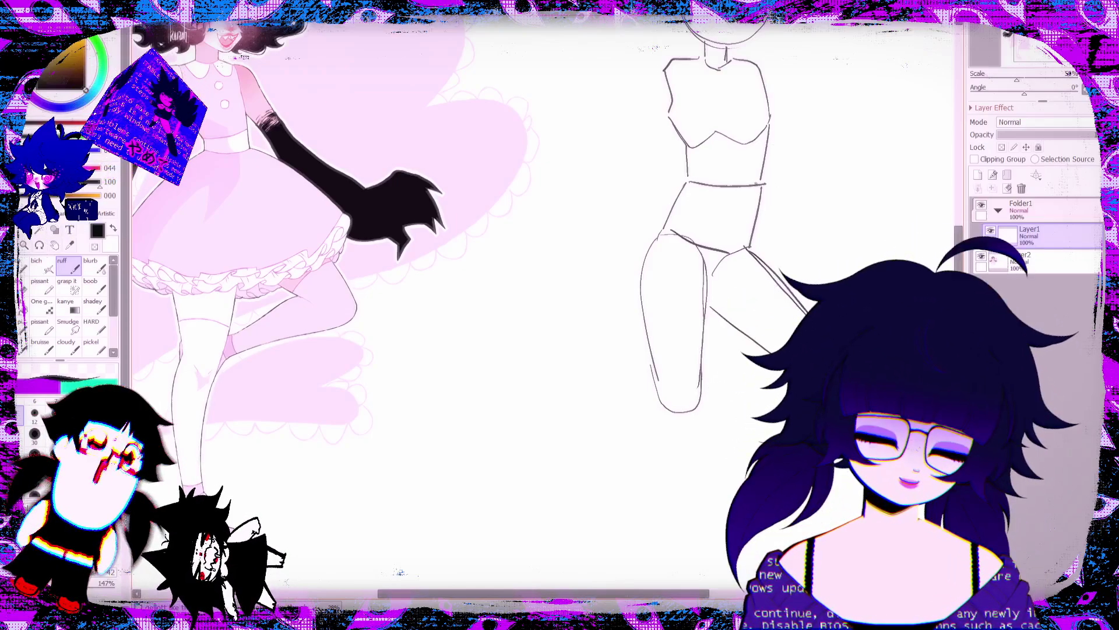
left_click_drag(761, 186, 747, 243)
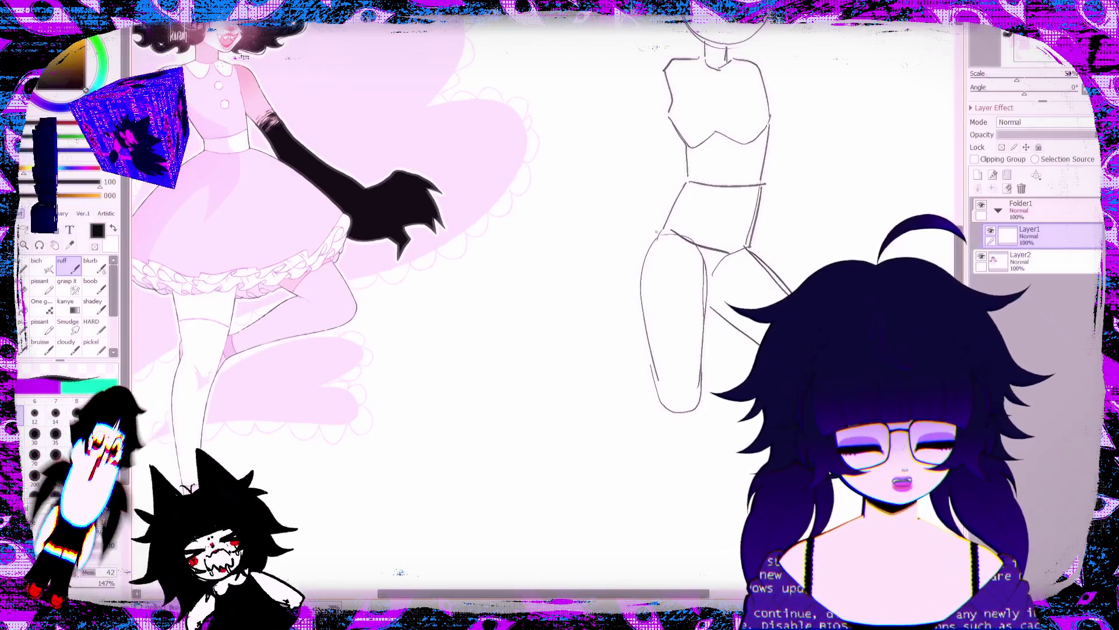
mouse_move(660, 229)
left_mouse_down()
mouse_move(637, 281)
mouse_move(665, 414)
left_mouse_up()
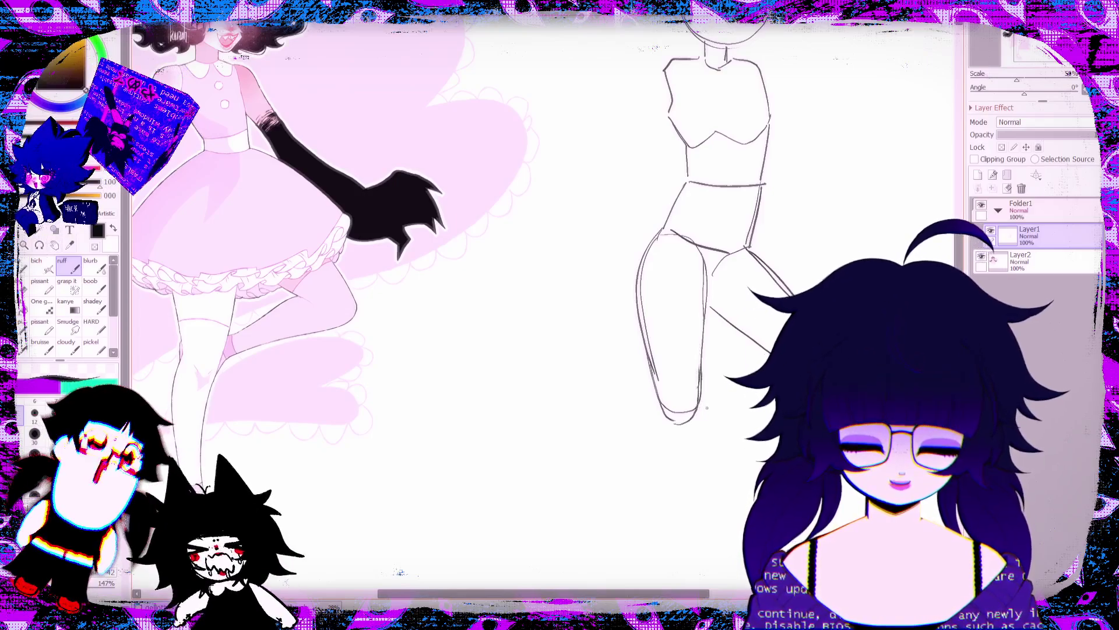
Step: Add a knee-joint circle at the end of the straight thigh and draw a curved centre line down the torso
scroll(542, 233, "down", 3)
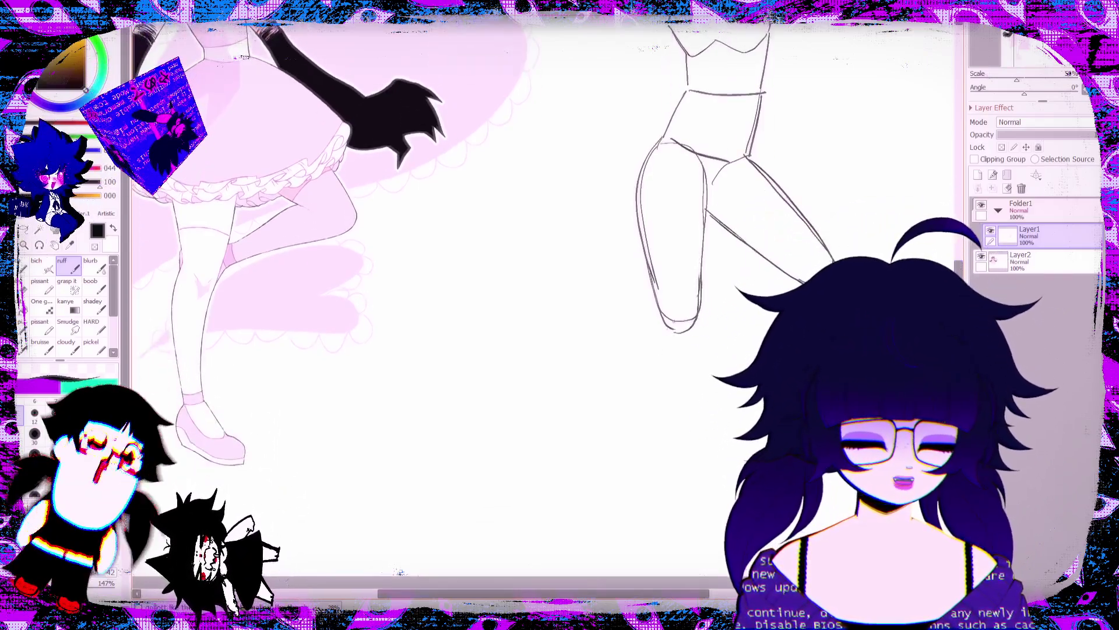
left_click_drag(682, 316, 677, 345)
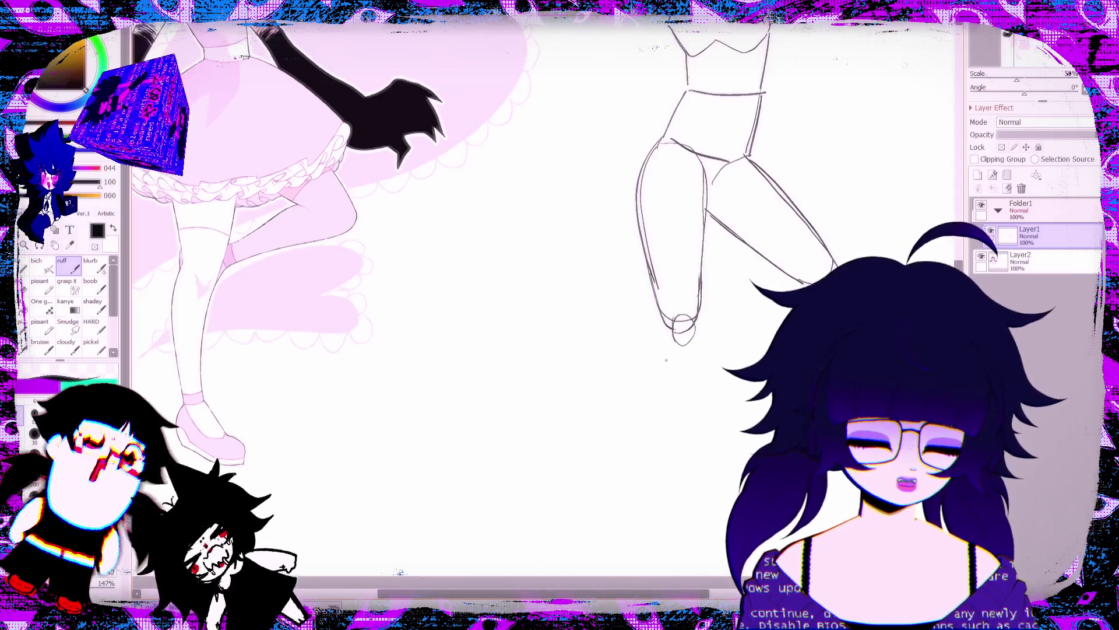
scroll(656, 421, "up", 4)
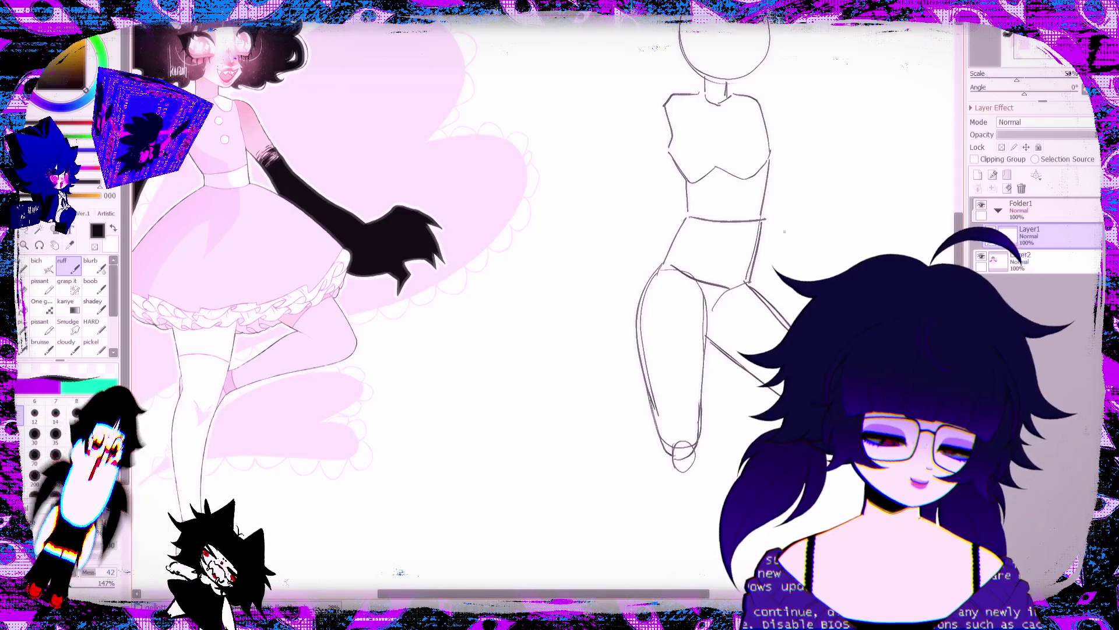
mouse_move(728, 107)
left_mouse_down()
mouse_move(744, 180)
mouse_move(736, 174)
mouse_move(764, 175)
left_mouse_up()
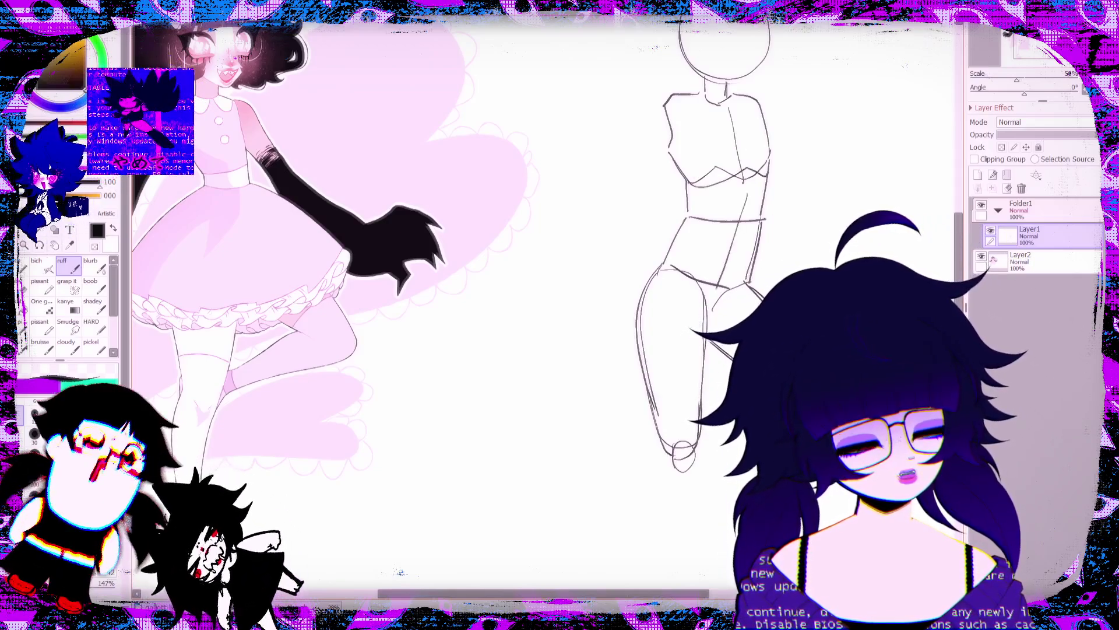
scroll(542, 315, "down", 2)
scroll(542, 314, "up", 1)
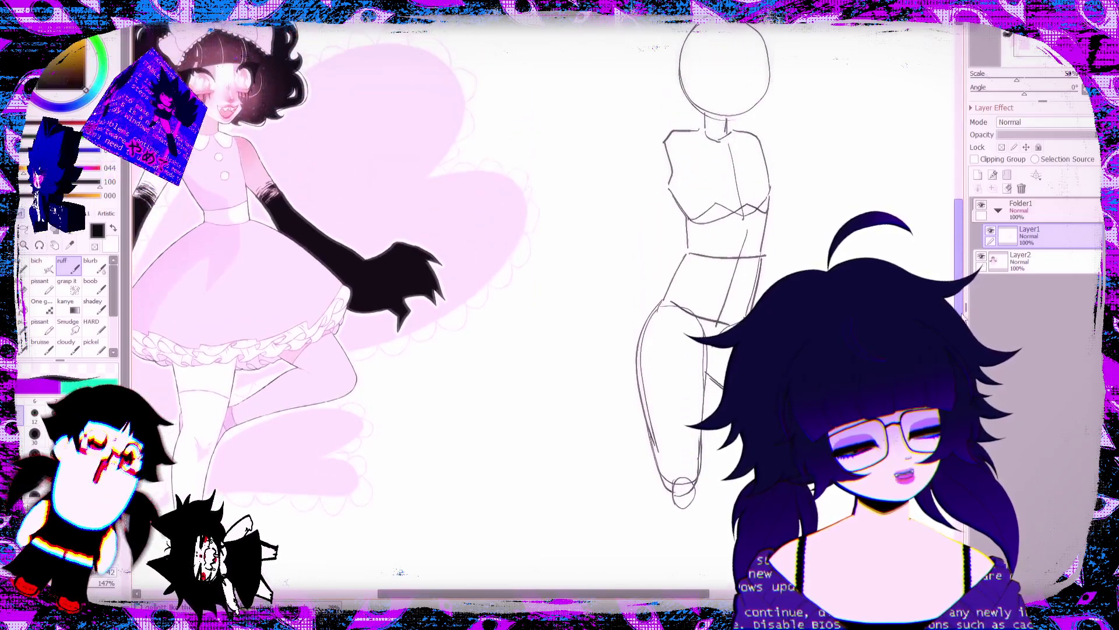
Step: Sketch the standing lower leg below the knee, with a curved calf and a narrower segment down to the ankle
scroll(542, 314, "down", 5)
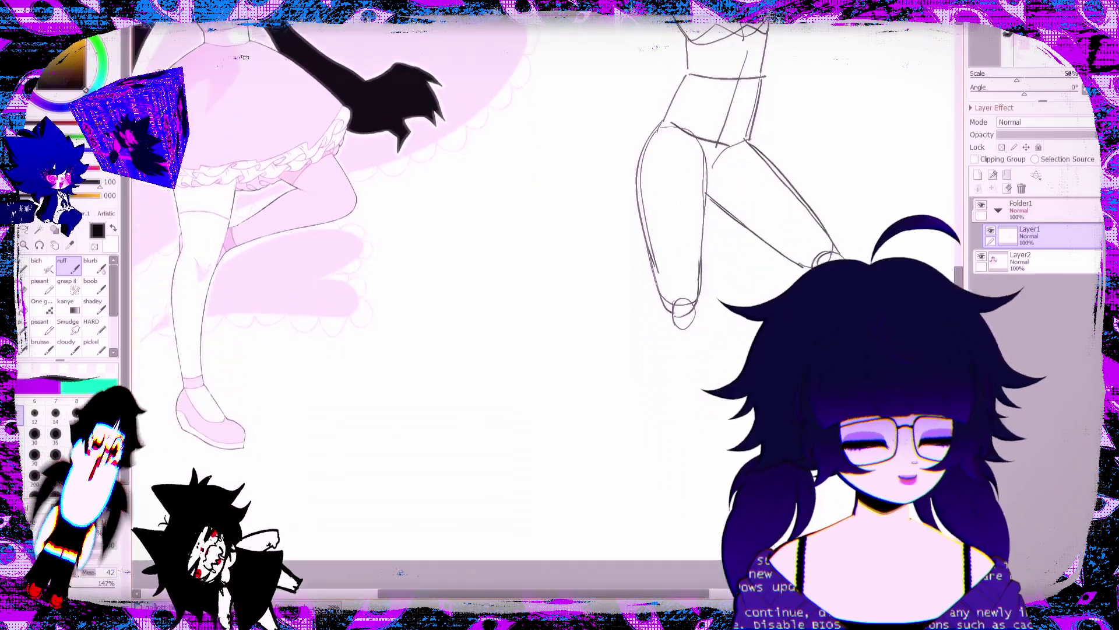
left_click_drag(661, 320, 666, 401)
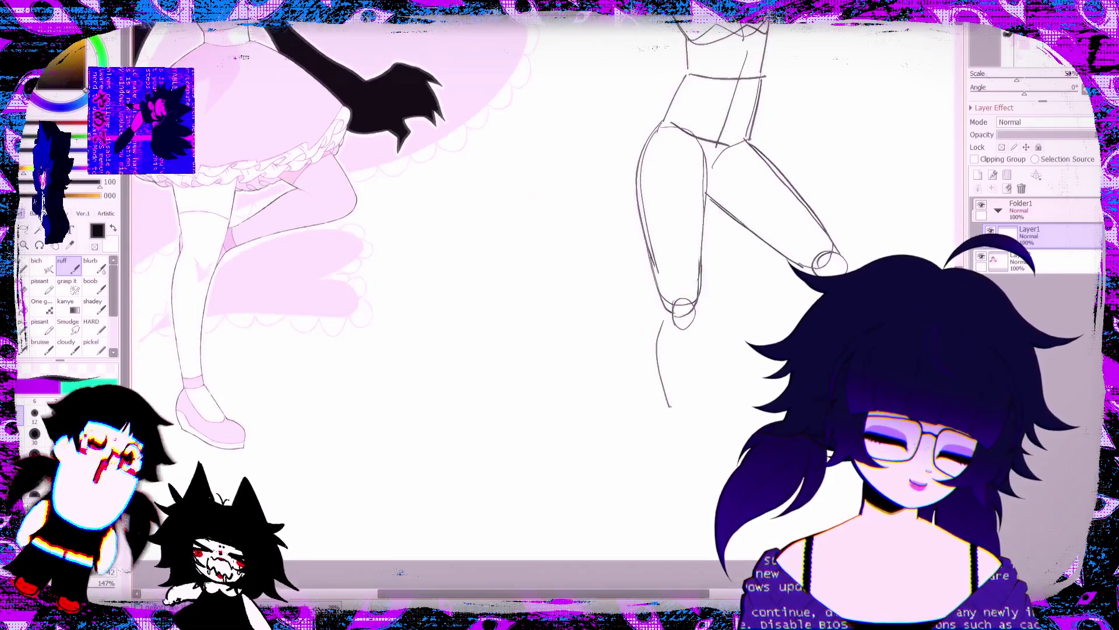
key("ctrl+z")
key("ctrl+z")
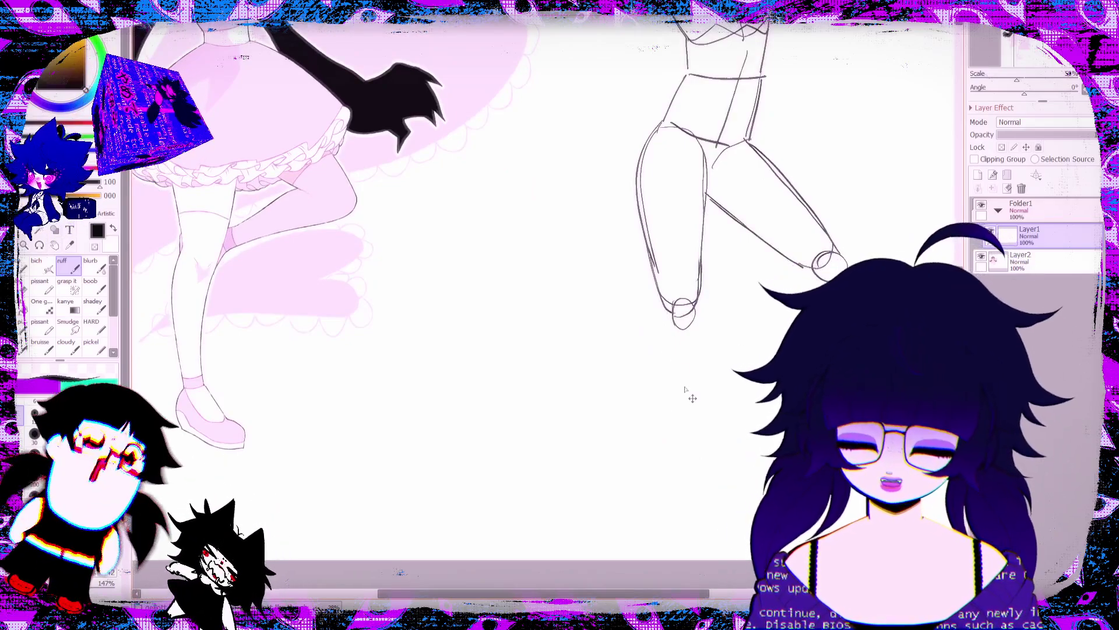
key("ctrl+y")
mouse_move(661, 317)
left_mouse_down()
mouse_move(655, 387)
mouse_move(666, 405)
mouse_move(686, 406)
left_mouse_up()
mouse_move(699, 300)
left_mouse_down()
mouse_move(695, 395)
mouse_move(675, 471)
mouse_move(685, 476)
left_mouse_up()
left_click_drag(699, 349, 690, 471)
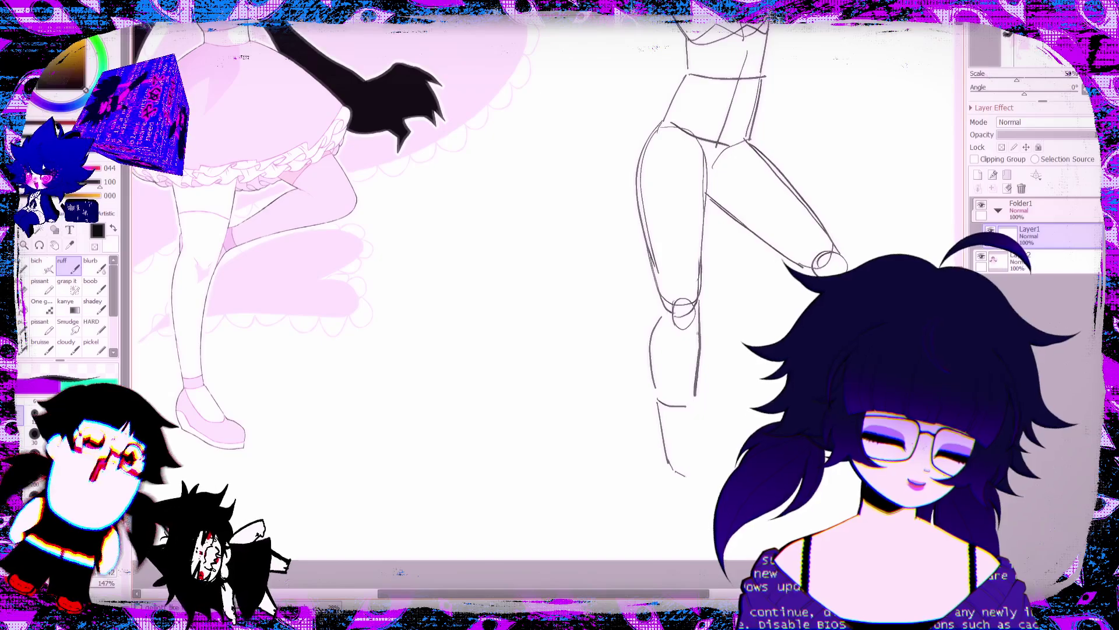
left_click_drag(692, 378, 687, 448)
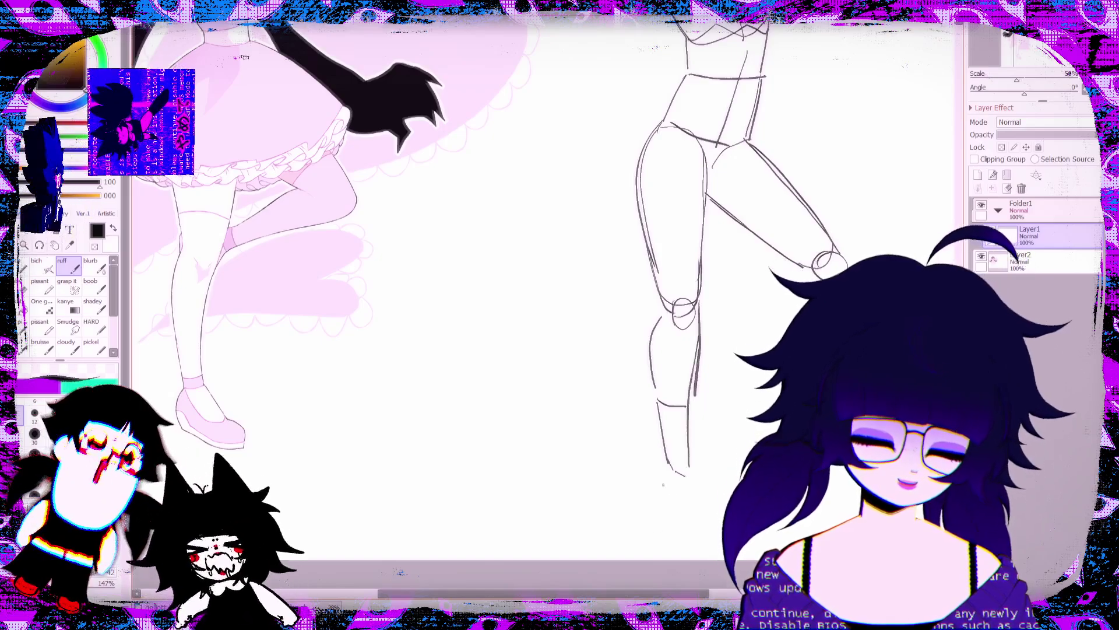
Step: Sketch the standing leg's foot and the raised leg's lower part folded back behind the standing knee
mouse_move(660, 489)
left_mouse_down()
mouse_move(677, 463)
mouse_move(709, 508)
left_mouse_up()
mouse_move(668, 465)
left_mouse_down()
mouse_move(667, 512)
mouse_move(713, 512)
left_mouse_up()
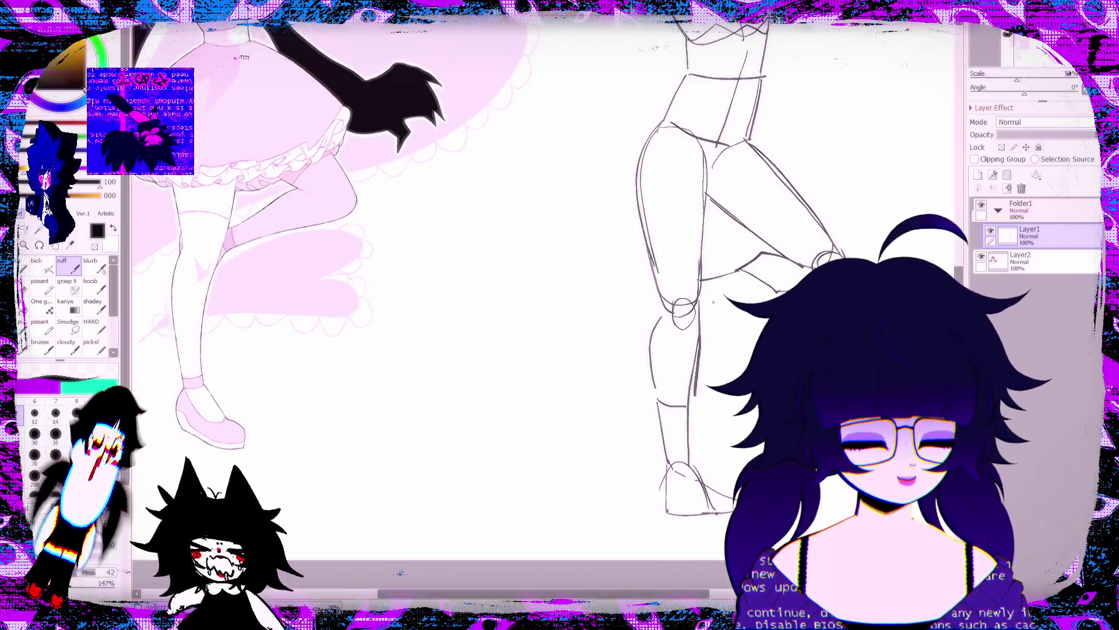
scroll(543, 291, "up", 5)
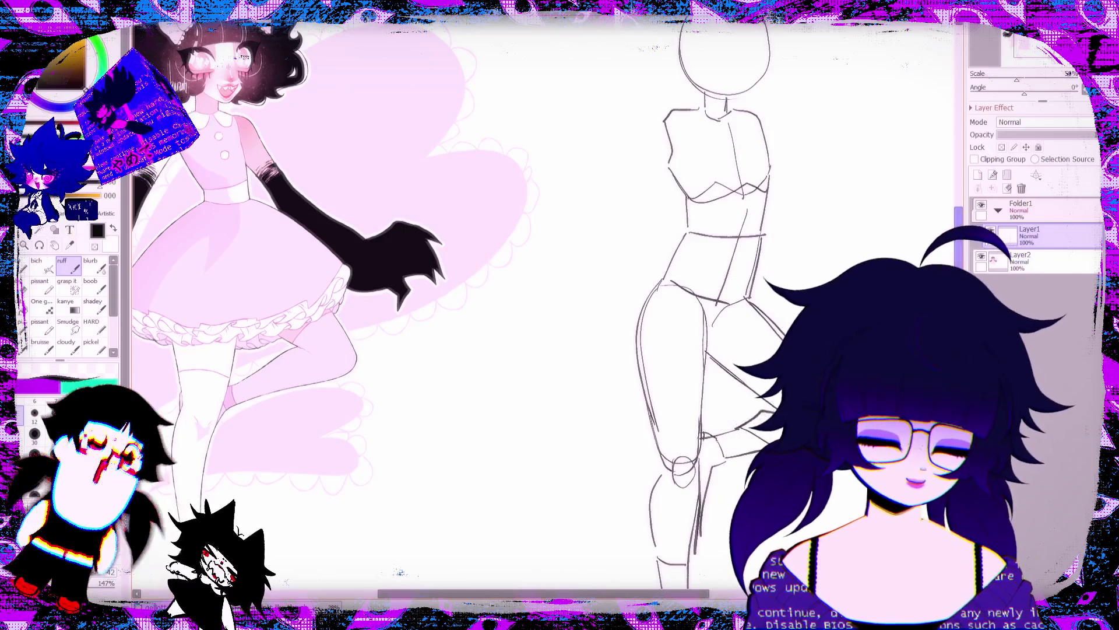
left_click_drag(958, 238, 958, 277)
scroll(543, 303, "down", 2)
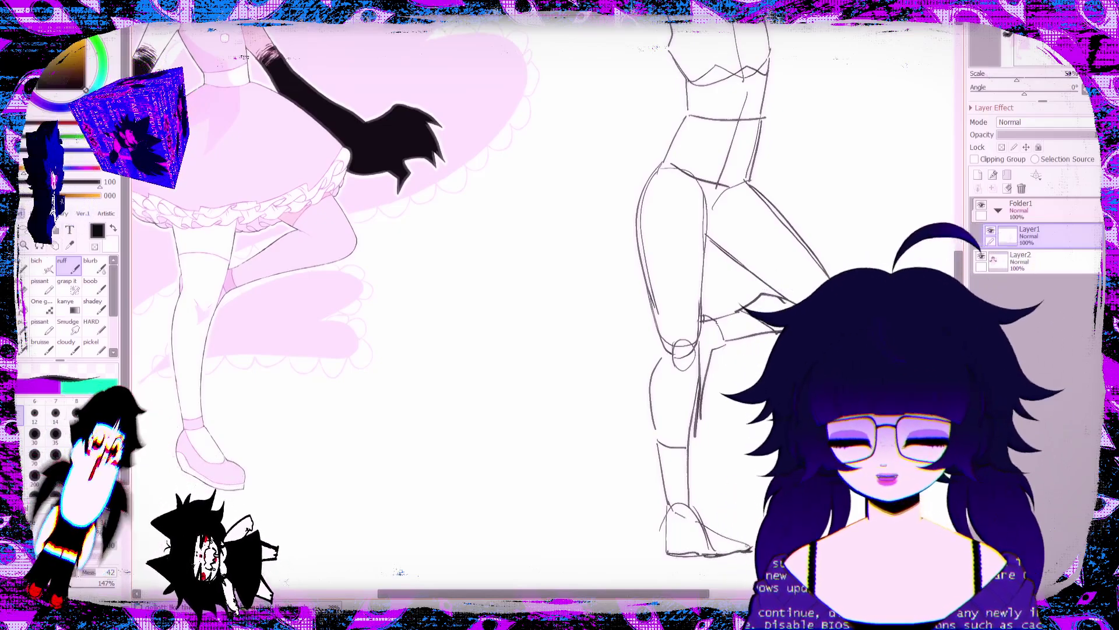
scroll(543, 303, "up", 5)
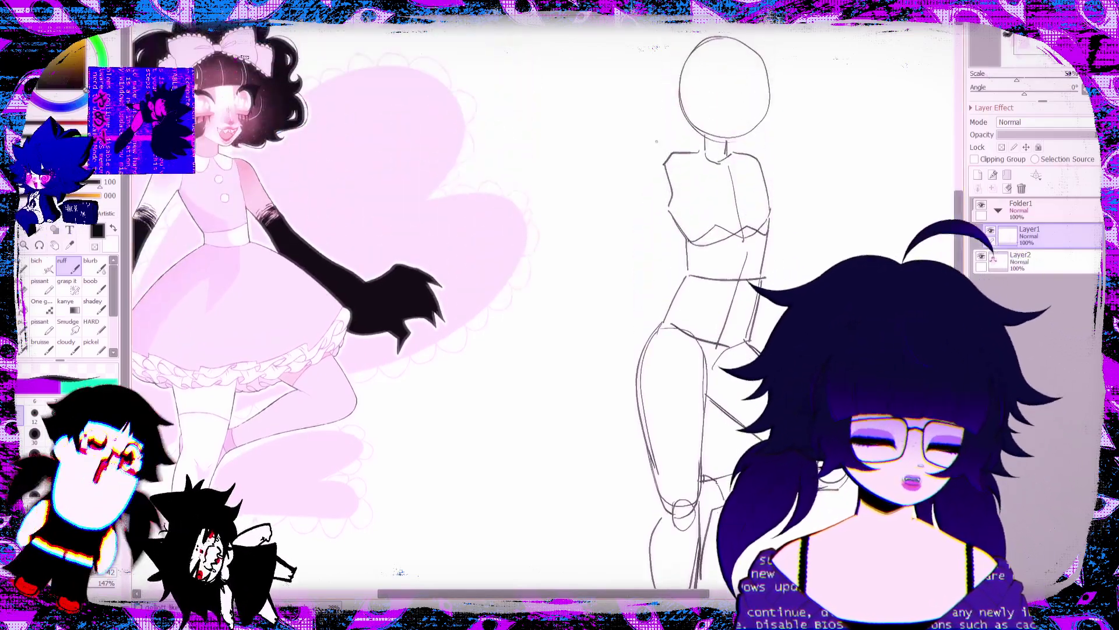
scroll(542, 303, "left", 3)
mouse_move(528, 232)
left_mouse_down()
mouse_move(462, 266)
mouse_move(467, 276)
left_mouse_up()
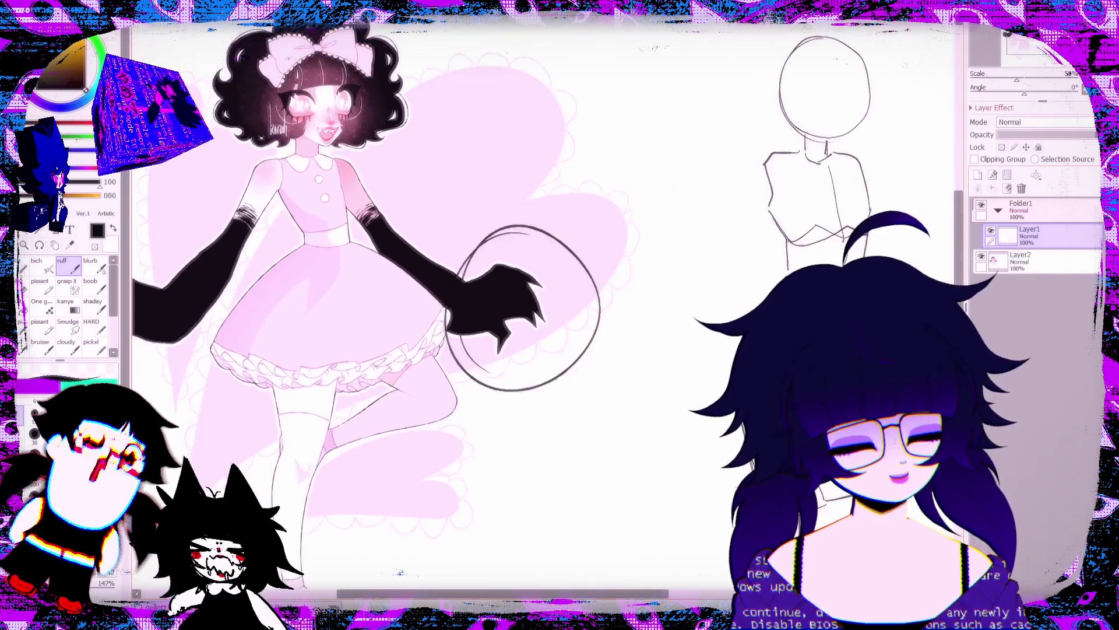
key("ctrl+z")
Step: Sketch the shoulder joint and an arm segment extending outward and down from the torso's side
mouse_move(746, 174)
left_mouse_down()
mouse_move(774, 171)
mouse_move(766, 207)
left_mouse_up()
key("ctrl+z")
mouse_move(751, 164)
left_mouse_down()
mouse_move(776, 156)
mouse_move(760, 210)
mouse_move(740, 184)
mouse_move(768, 212)
mouse_move(691, 243)
mouse_move(712, 250)
left_mouse_up()
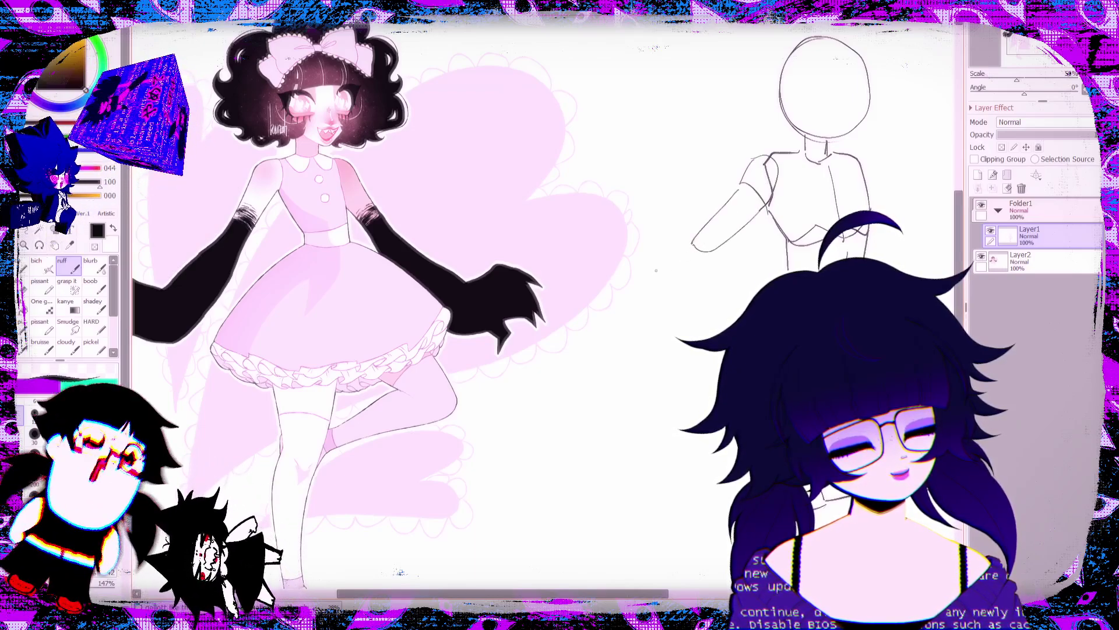
Step: Sketch the elbow joint circle and a forearm that widens into a flared segment ending at the wrist
left_click_drag(669, 251, 712, 238)
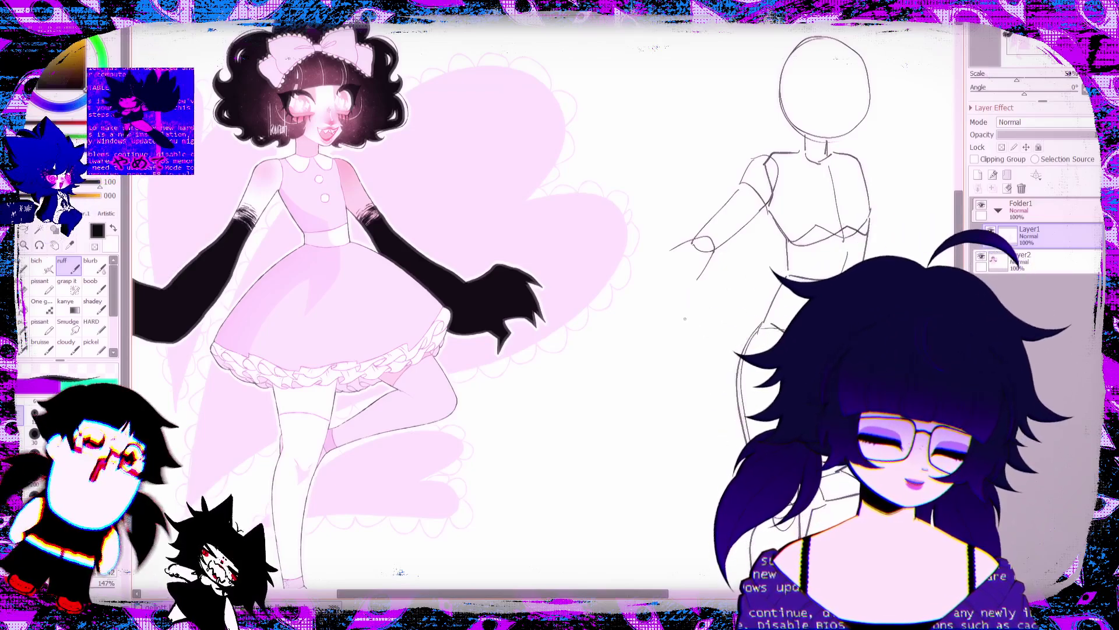
left_click_drag(595, 593, 568, 593)
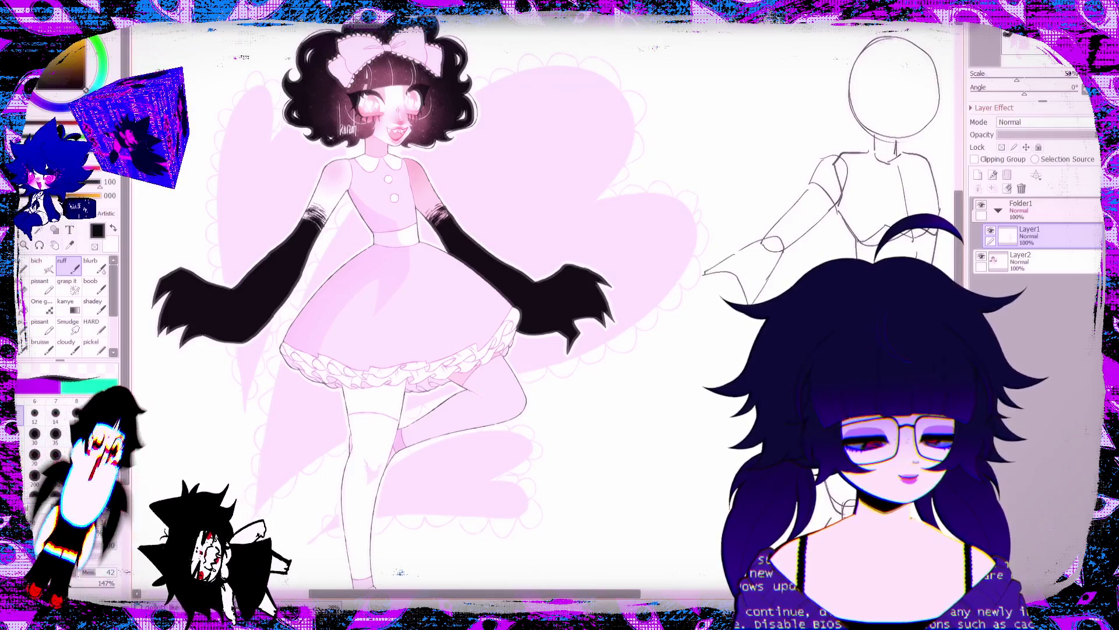
mouse_move(698, 282)
left_mouse_down()
mouse_move(660, 312)
mouse_move(708, 352)
left_mouse_up()
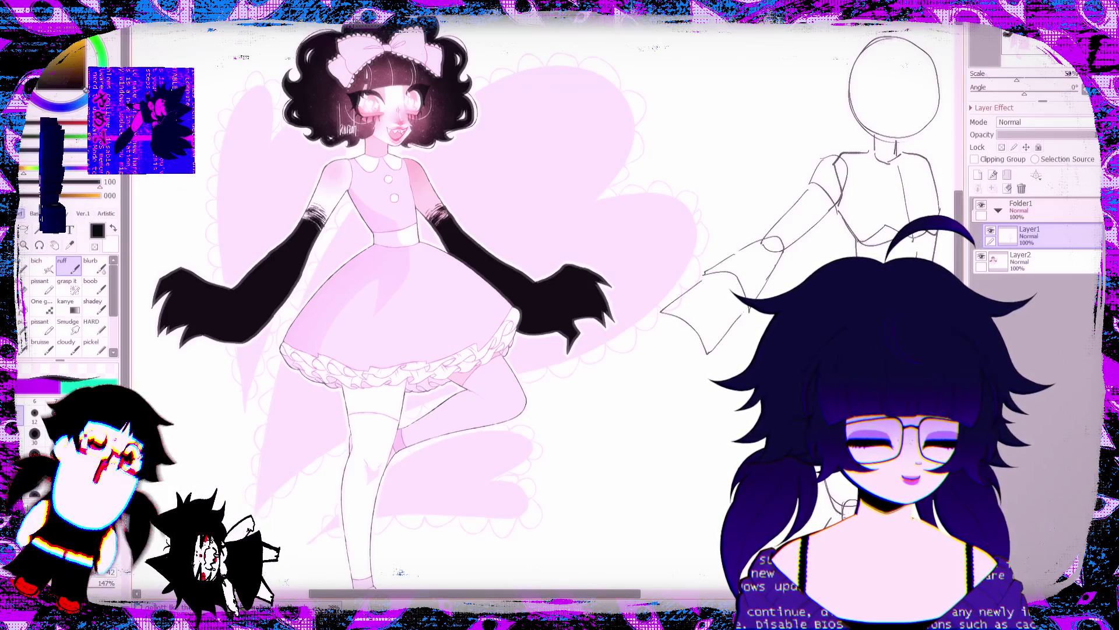
left_click_drag(661, 311, 699, 279)
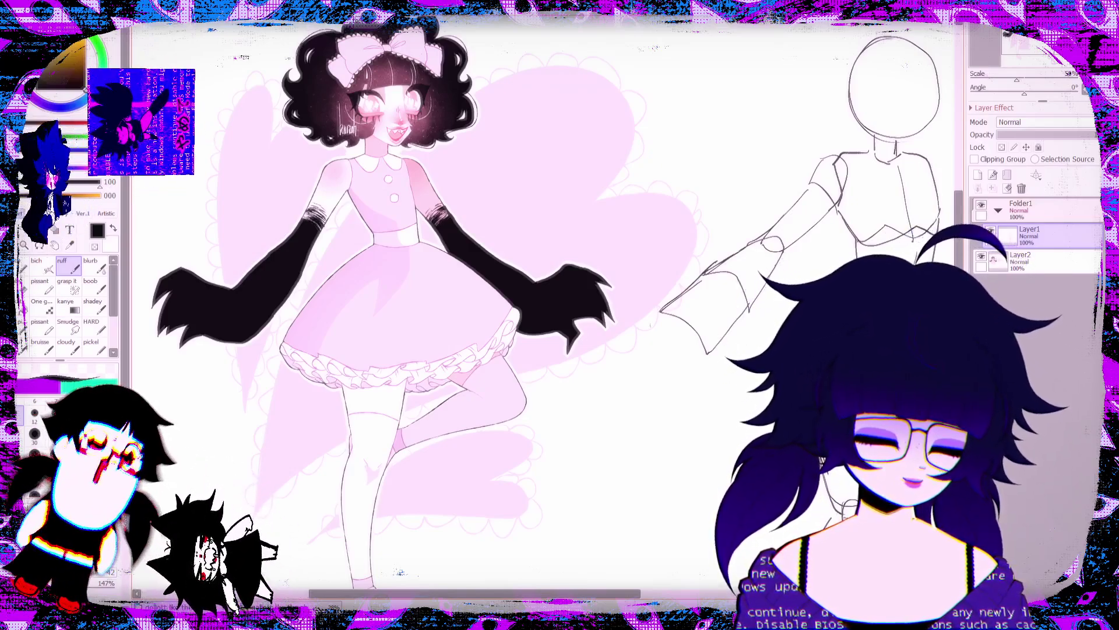
Step: Sketch the oversized hand below the wrist as a rounded palm, a pointed thumb and segmented fingers with curved claws
left_click_drag(651, 323, 642, 396)
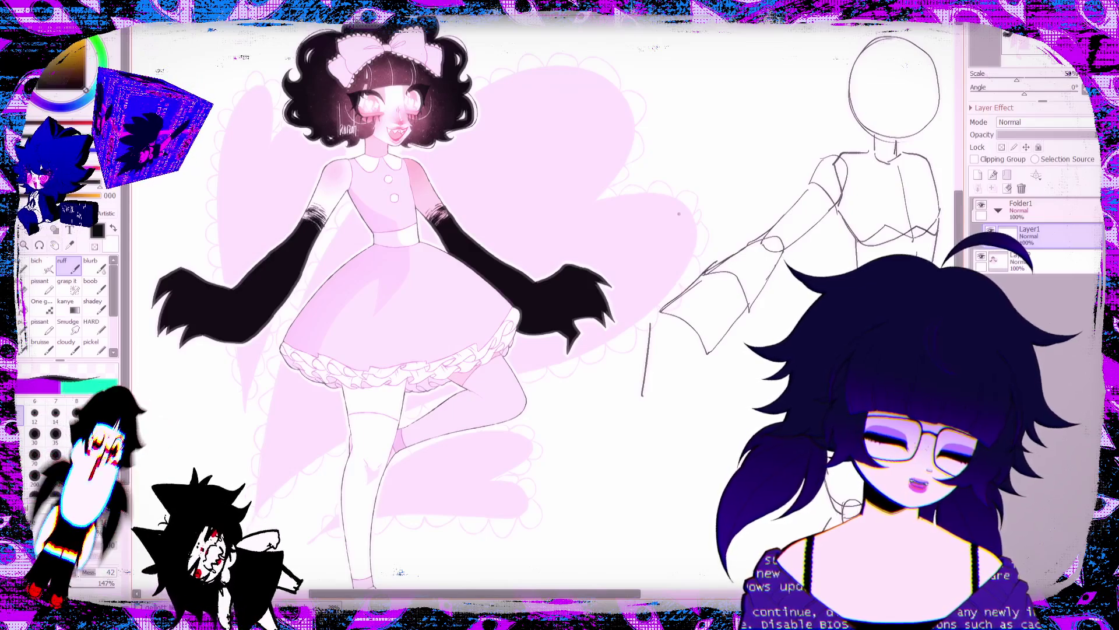
key("ctrl+z")
mouse_move(657, 315)
left_mouse_down()
mouse_move(617, 369)
mouse_move(666, 358)
mouse_move(657, 314)
left_mouse_up()
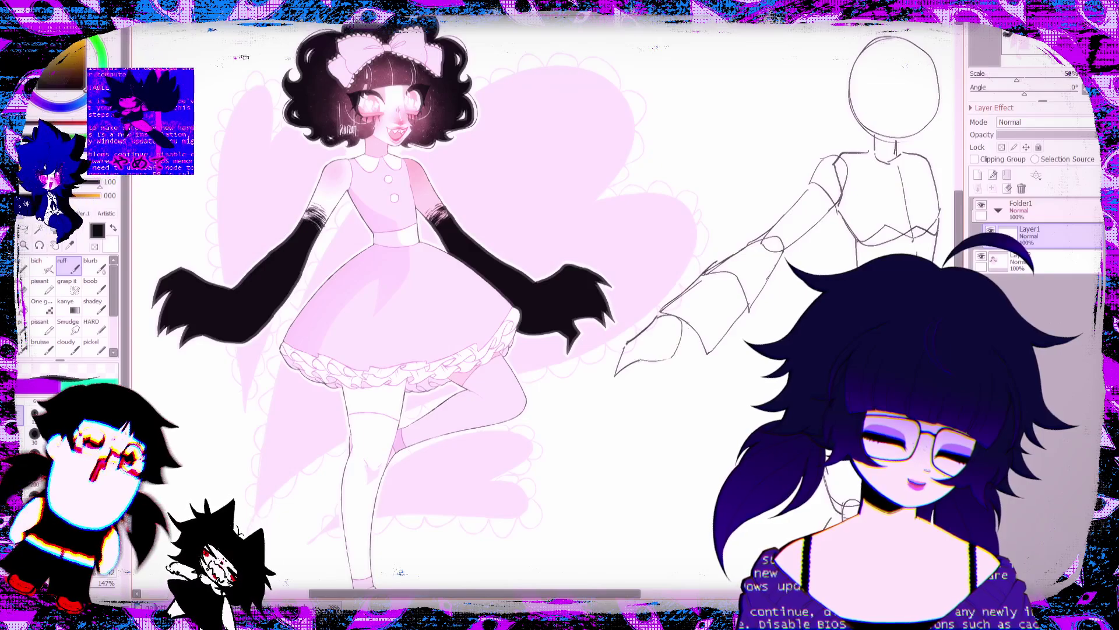
mouse_move(639, 377)
left_mouse_down()
mouse_move(694, 394)
mouse_move(642, 423)
mouse_move(669, 390)
left_mouse_up()
left_click_drag(642, 434, 667, 462)
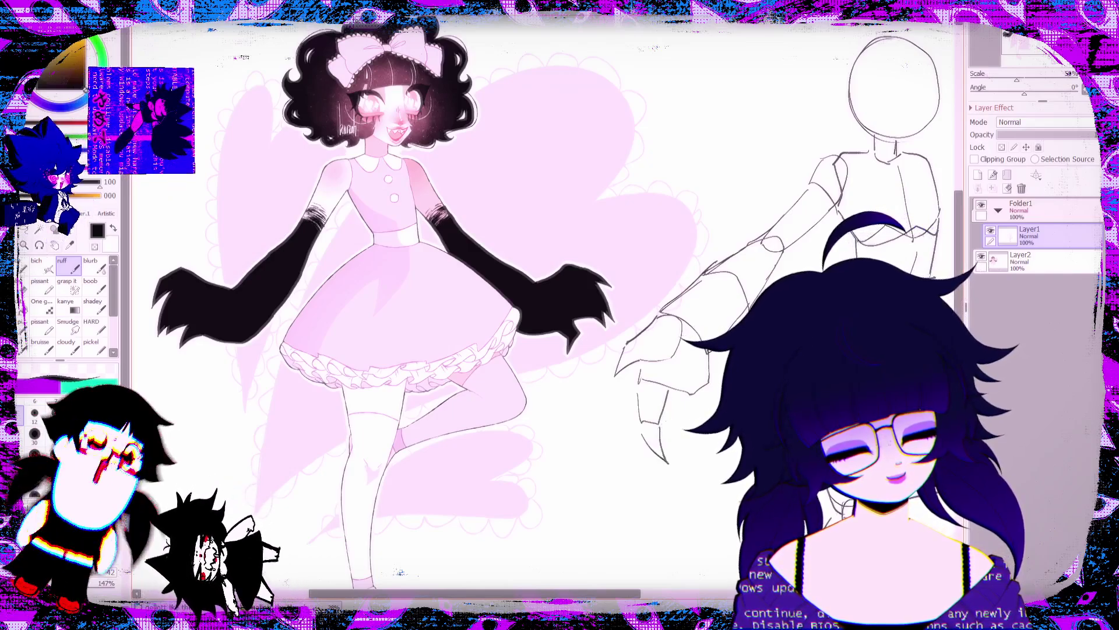
left_click_drag(668, 414, 674, 435)
mouse_move(690, 395)
left_mouse_down()
mouse_move(678, 432)
mouse_move(689, 455)
mouse_move(679, 442)
mouse_move(680, 432)
mouse_move(707, 452)
left_mouse_up()
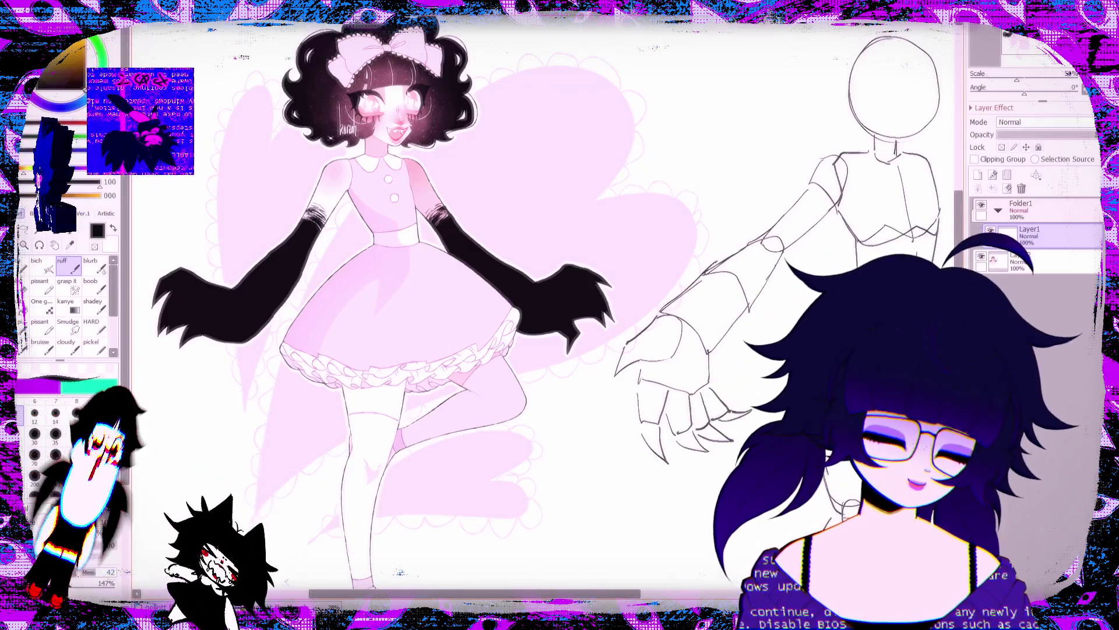
Step: Lower the reference drawing layer's opacity to 17%
mouse_move(606, 594)
left_mouse_down()
mouse_move(714, 594)
mouse_move(589, 594)
left_mouse_up()
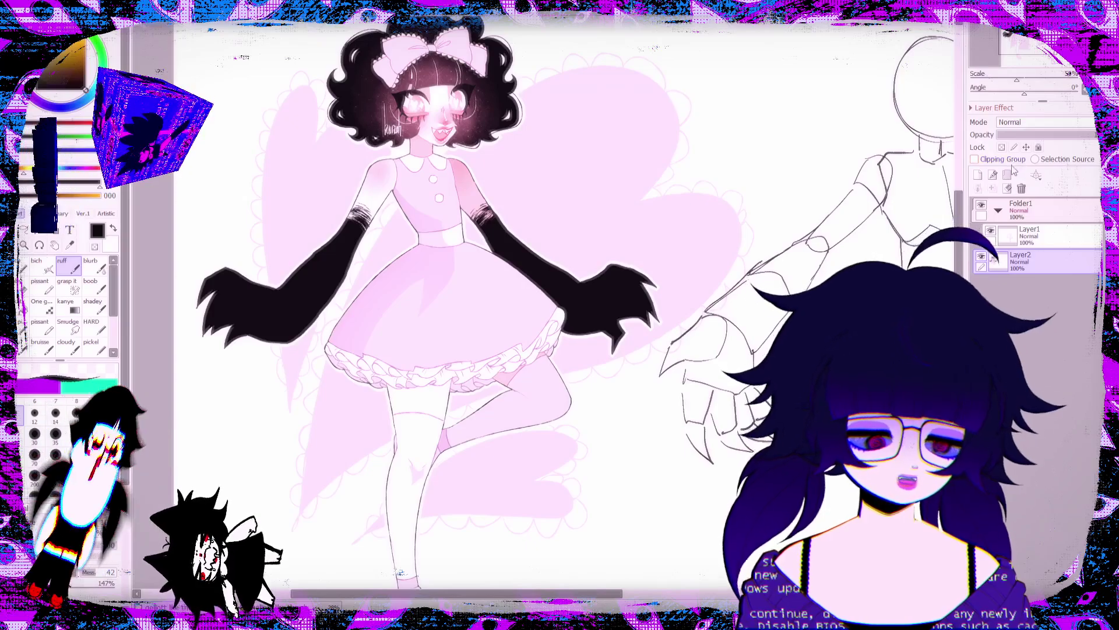
left_click(1019, 135)
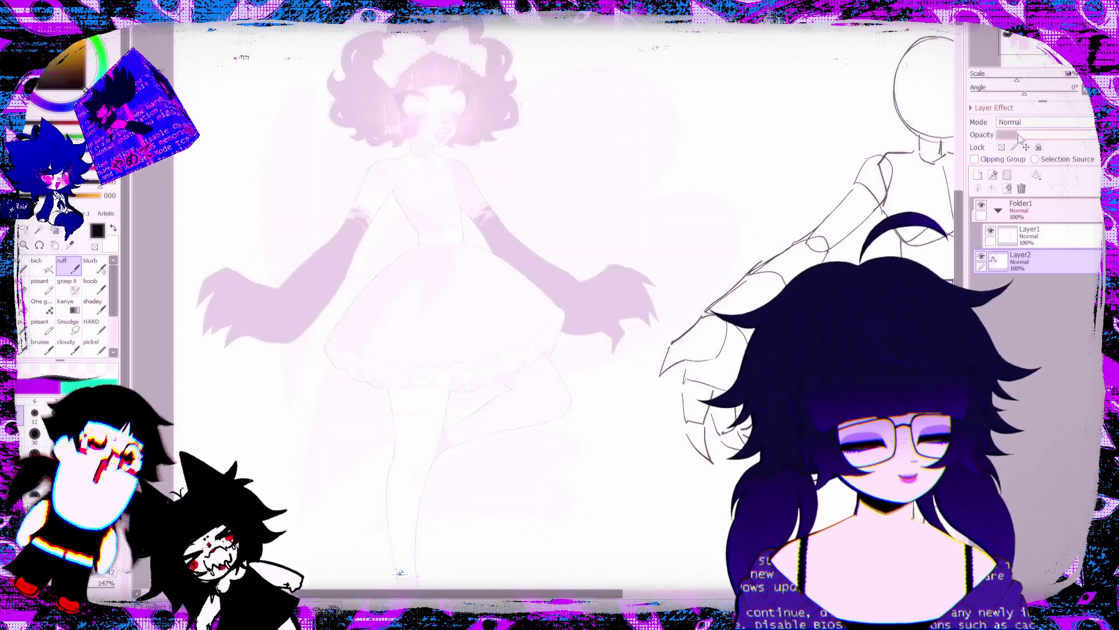
Step: Trace the clawed hand and forearm shapes over the faded reference on a temporary layer and delete that layer
left_click(981, 174)
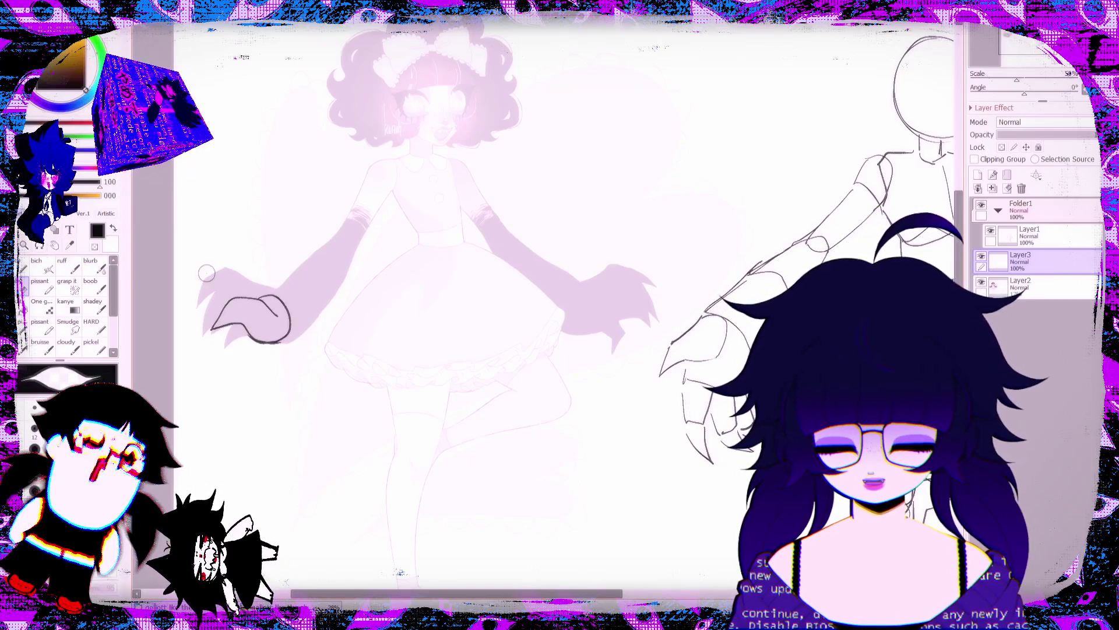
key("b")
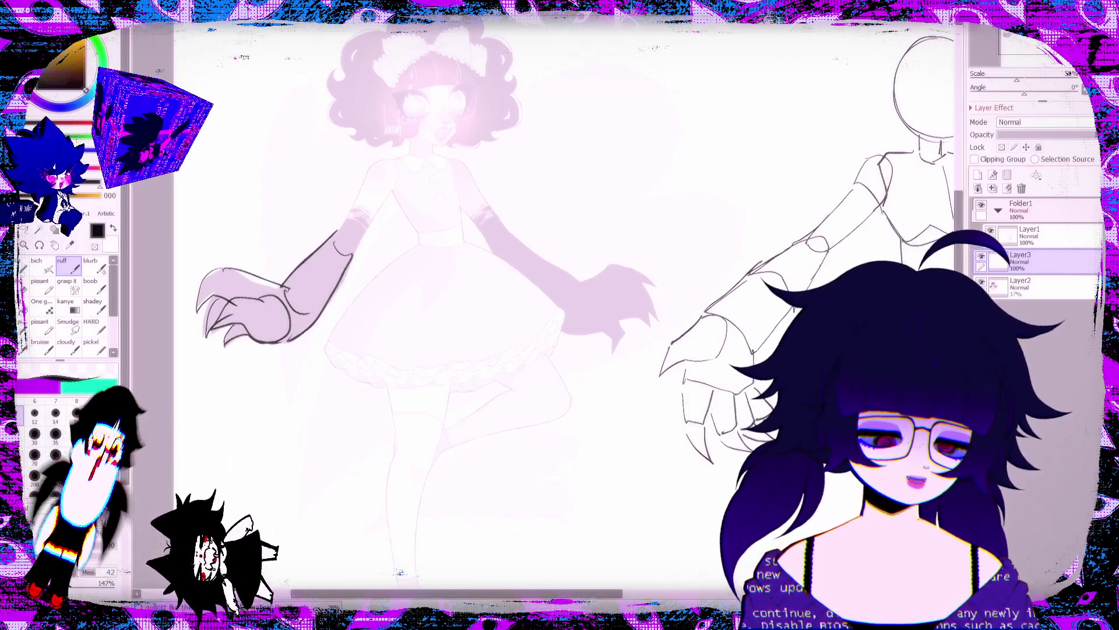
left_click(1022, 188)
Step: Select the sketched clawed hand on the figure's layer and shift it slightly up and inward against the forearm
left_click_drag(571, 593, 691, 594)
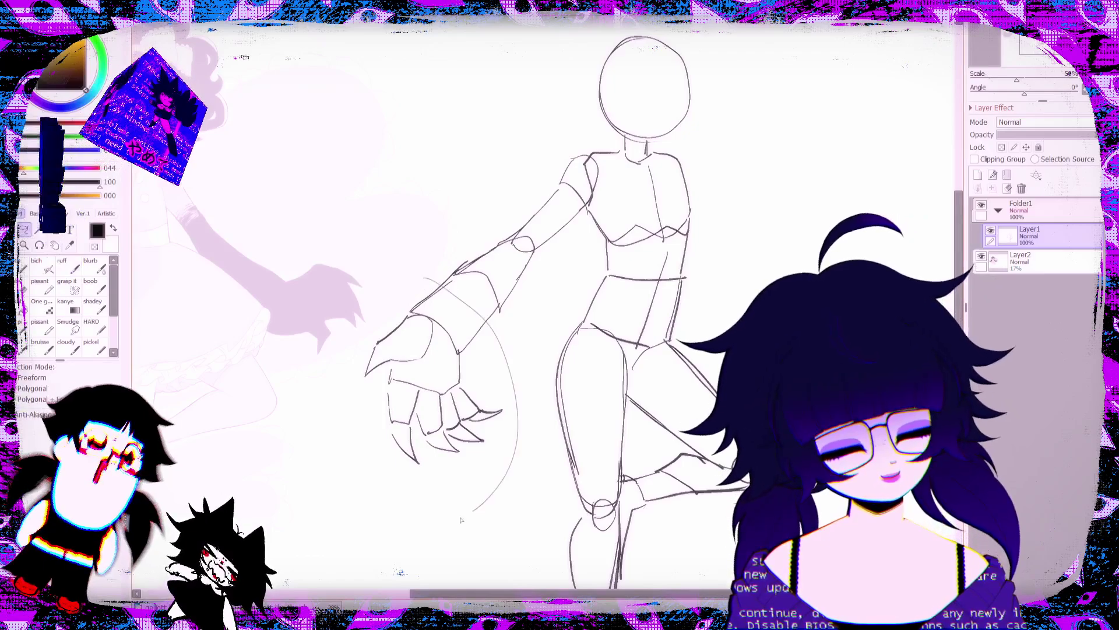
left_click_drag(498, 348, 514, 337)
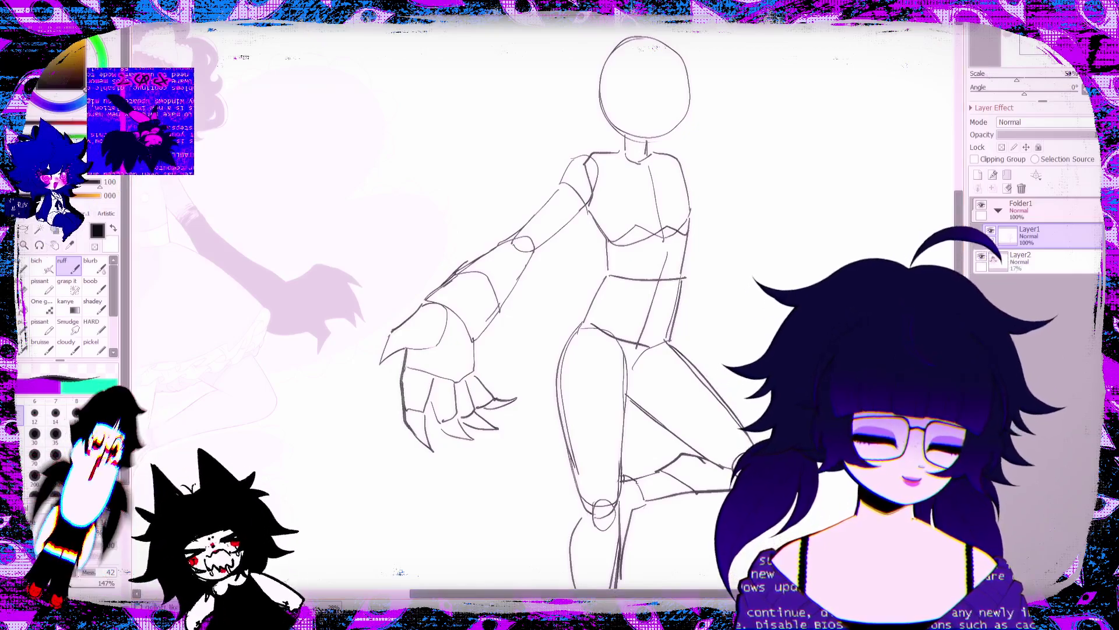
Step: Sketch the opposite arm from the shoulder joint through the elbow circle and widening forearm to a clawed hand
mouse_move(513, 595)
left_mouse_down()
mouse_move(467, 596)
mouse_move(533, 596)
left_mouse_up()
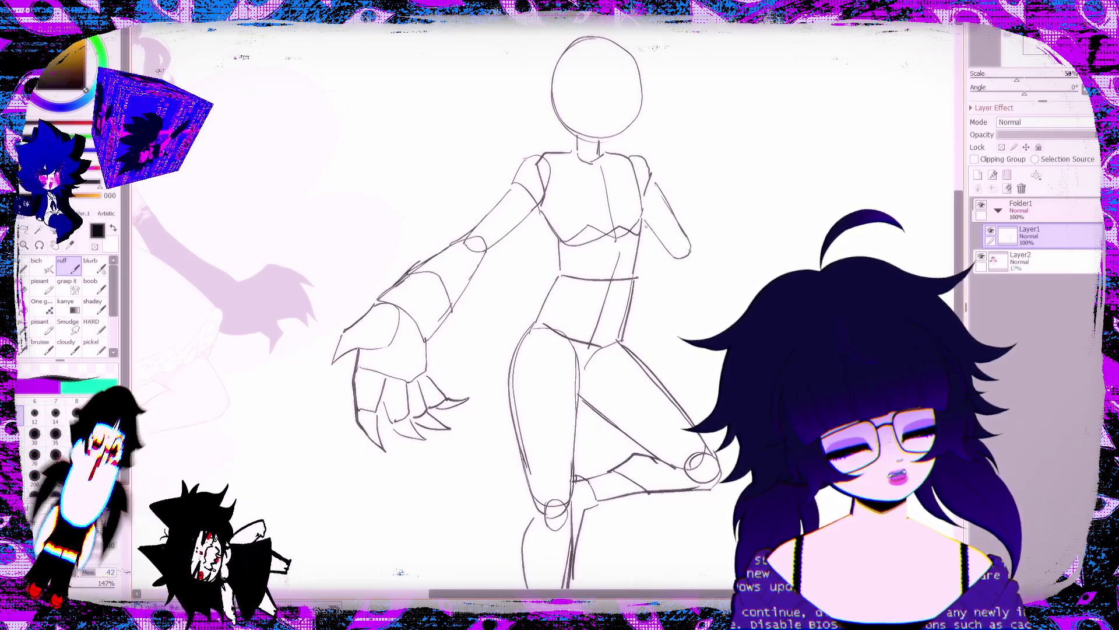
mouse_move(631, 596)
left_mouse_down()
mouse_move(539, 596)
mouse_move(643, 594)
mouse_move(632, 595)
left_mouse_up()
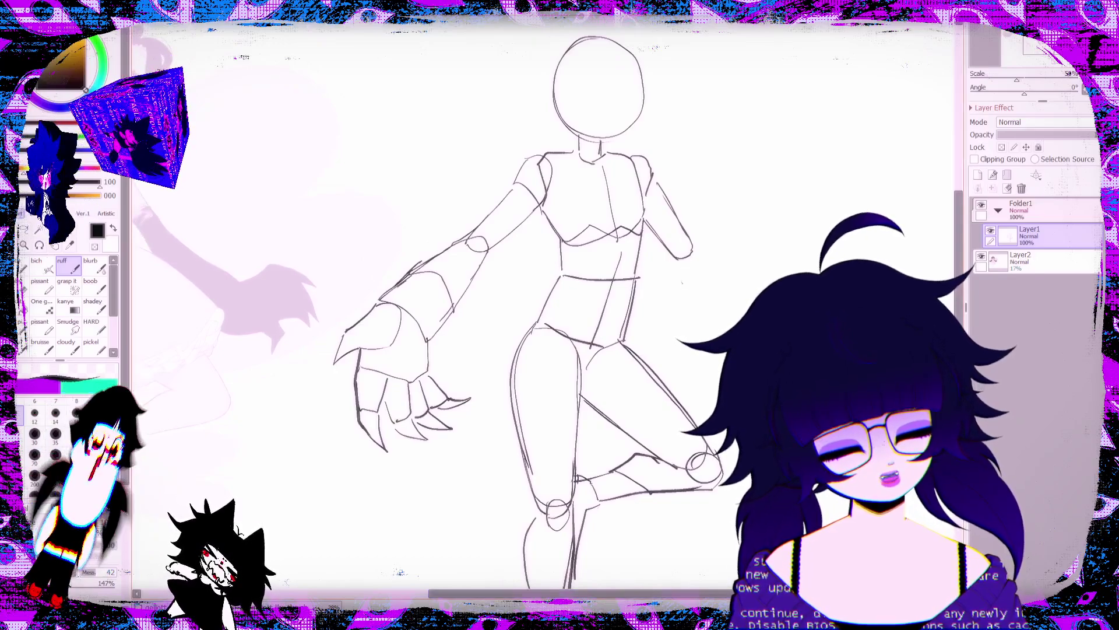
left_click_drag(676, 263, 702, 313)
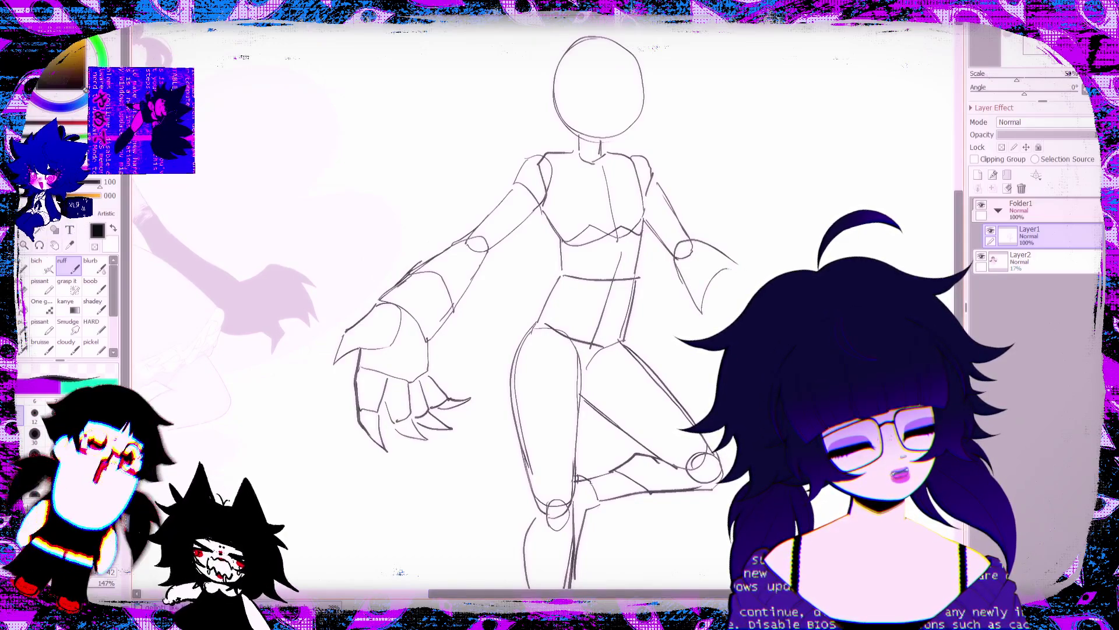
left_click_drag(694, 241, 747, 277)
left_click_drag(702, 310, 739, 269)
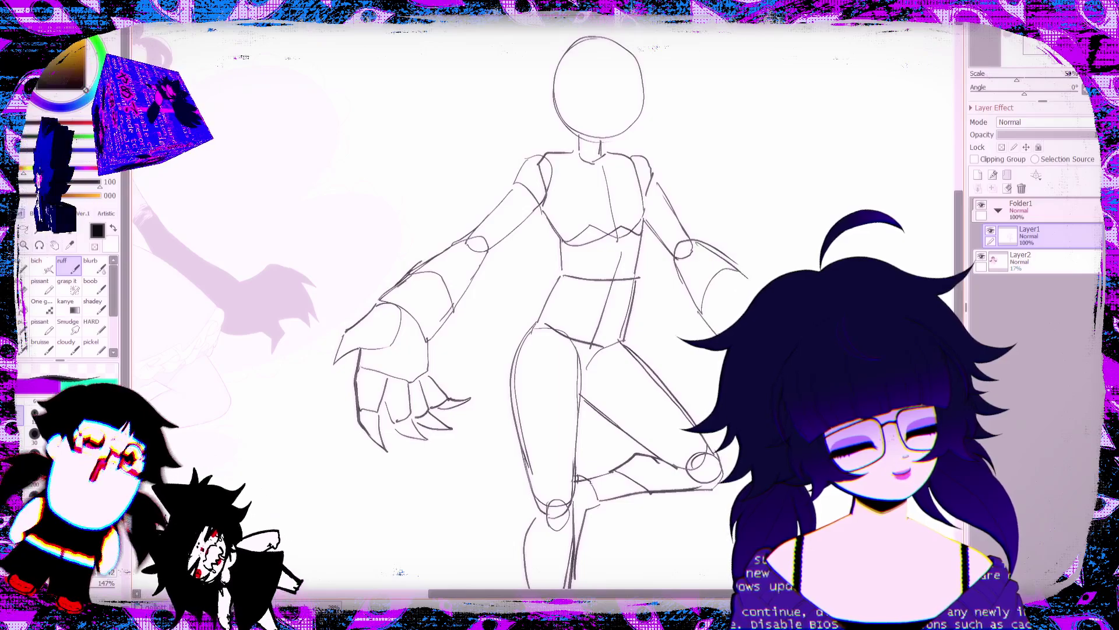
left_click_drag(632, 594, 599, 593)
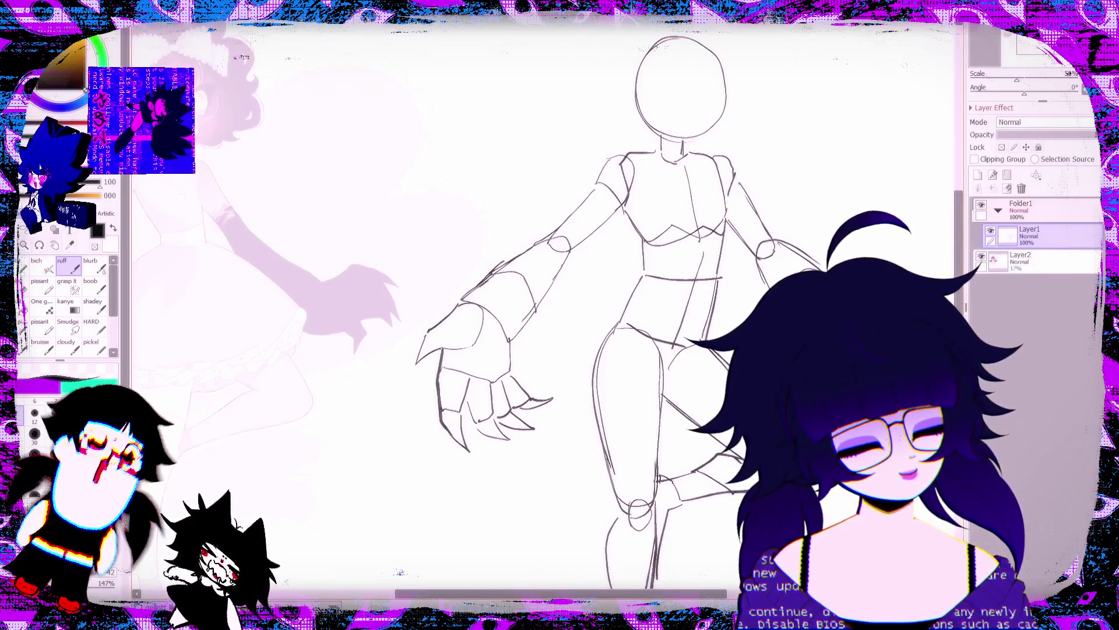
Step: Mirror the canvas view and sketch the jaw and cheek contour plus a larger skull shape behind the head circle
scroll(542, 315, "up", 2)
key("h")
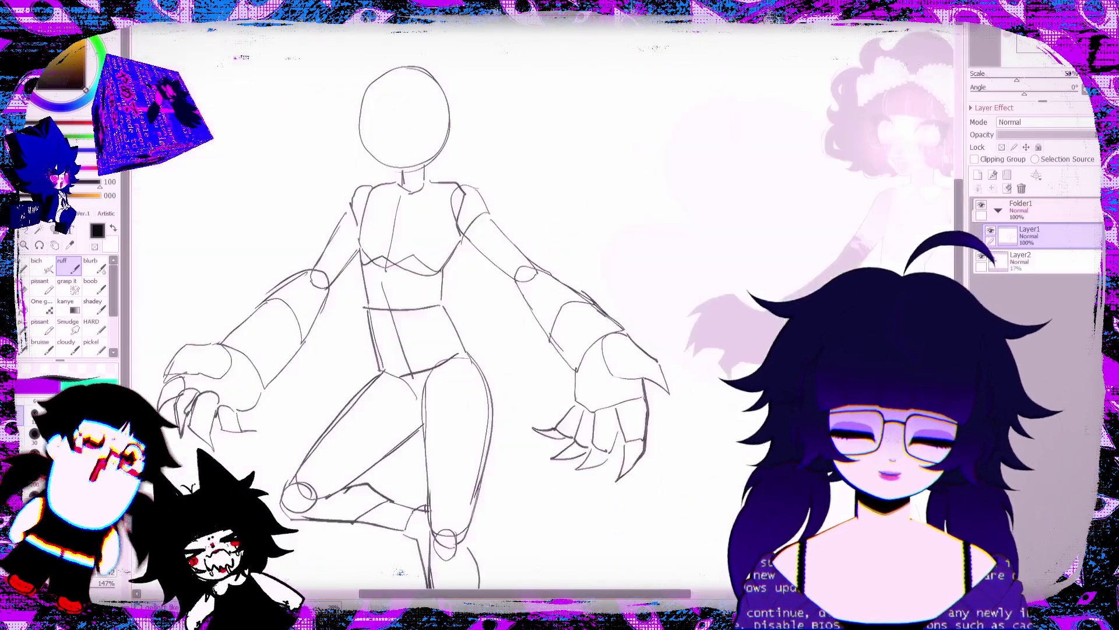
left_click_drag(366, 116, 383, 166)
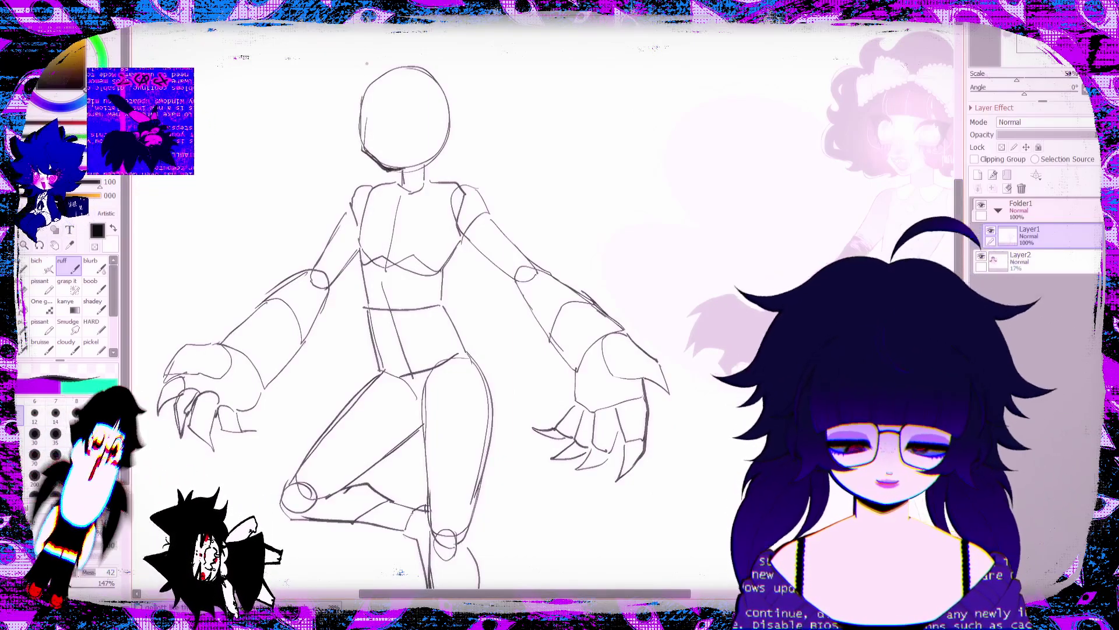
scroll(542, 315, "up", 5)
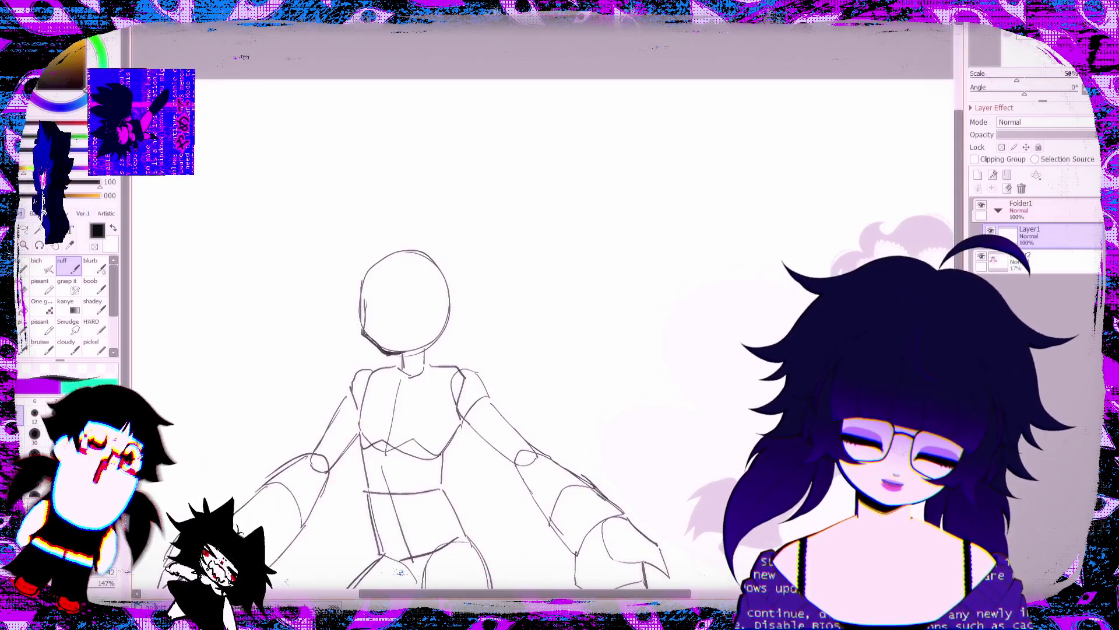
left_click_drag(382, 250, 364, 304)
mouse_move(403, 240)
left_mouse_down()
mouse_move(444, 233)
mouse_move(478, 294)
mouse_move(452, 332)
left_mouse_up()
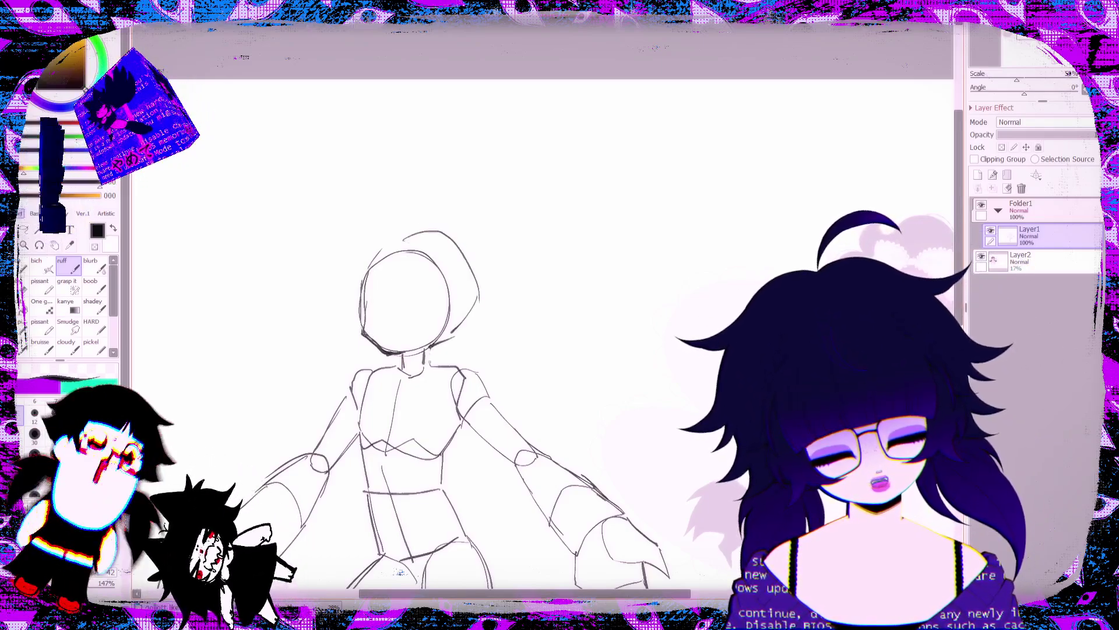
Step: Select the standing foot, transform it so its sole sits lower and its heel side is taller, and restore the unmirrored view
scroll(542, 332, "down", 6)
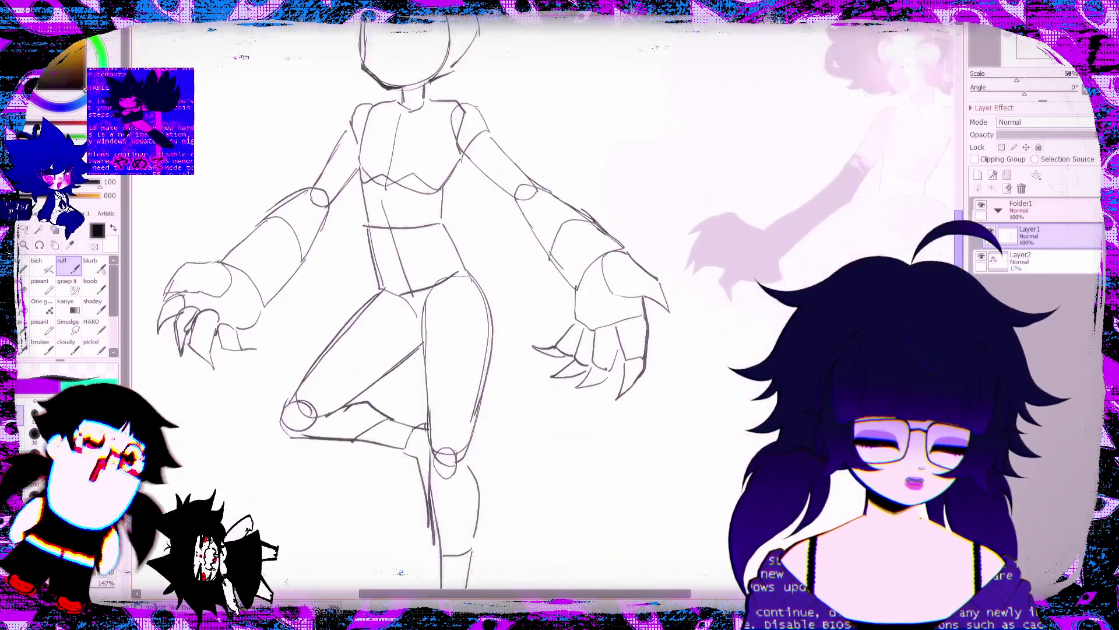
scroll(443, 314, "up", 5)
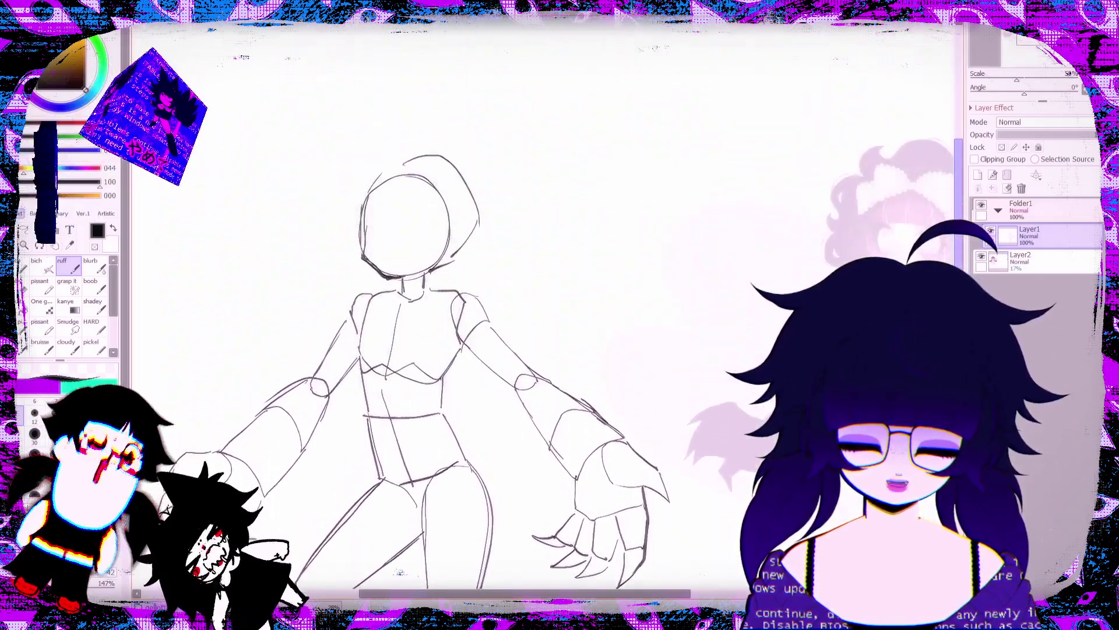
scroll(443, 315, "down", 7)
key("ctrl")
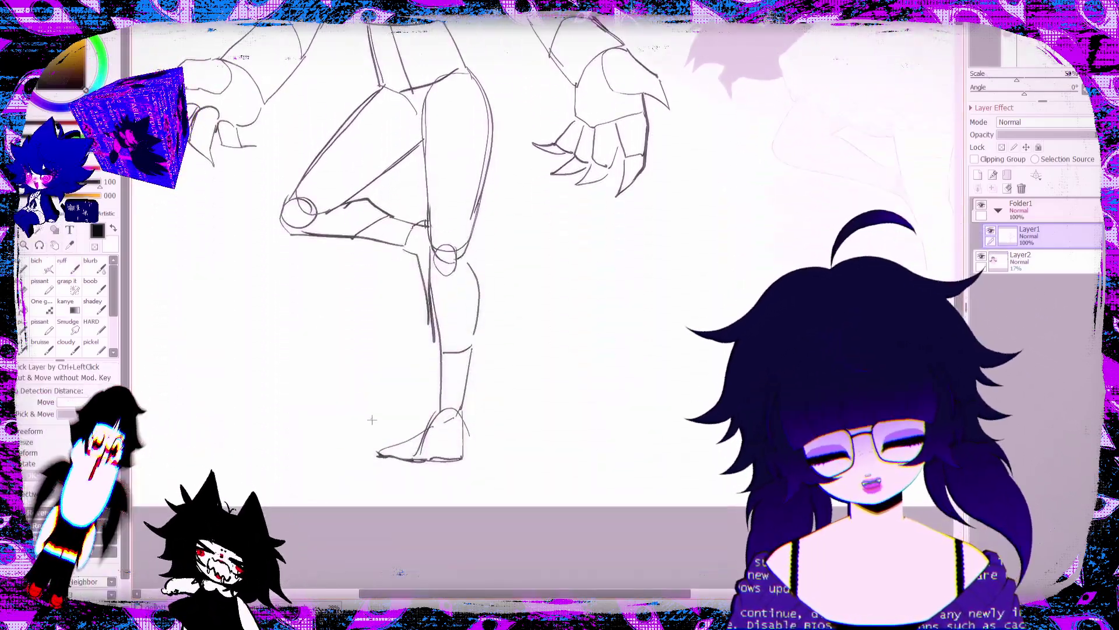
left_click_drag(372, 419, 495, 493)
key("ctrl+t")
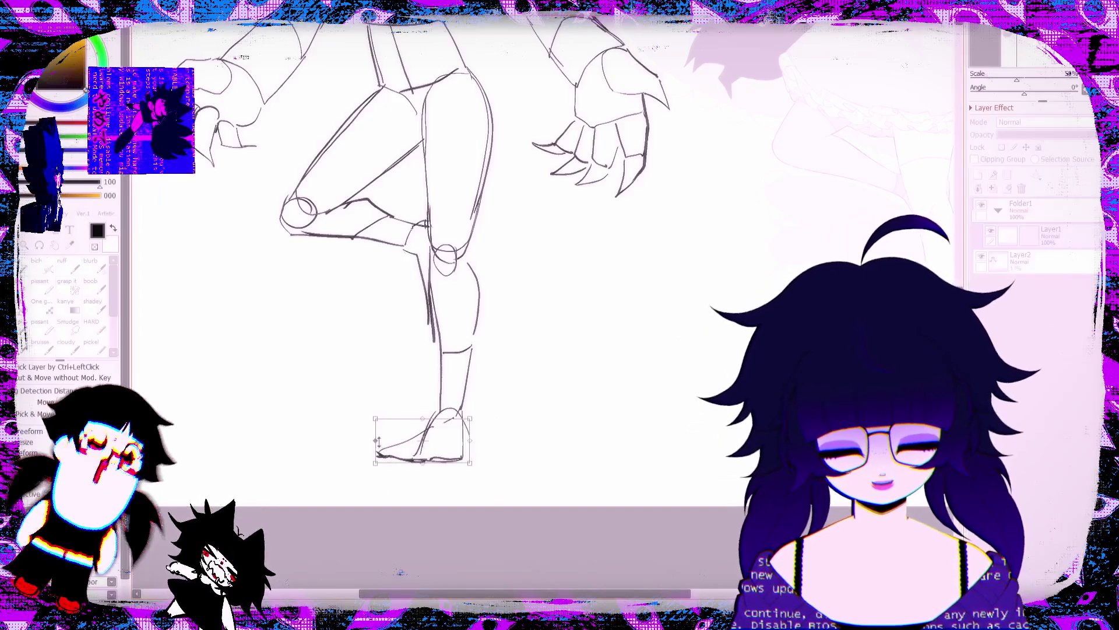
left_click_drag(474, 468, 474, 477)
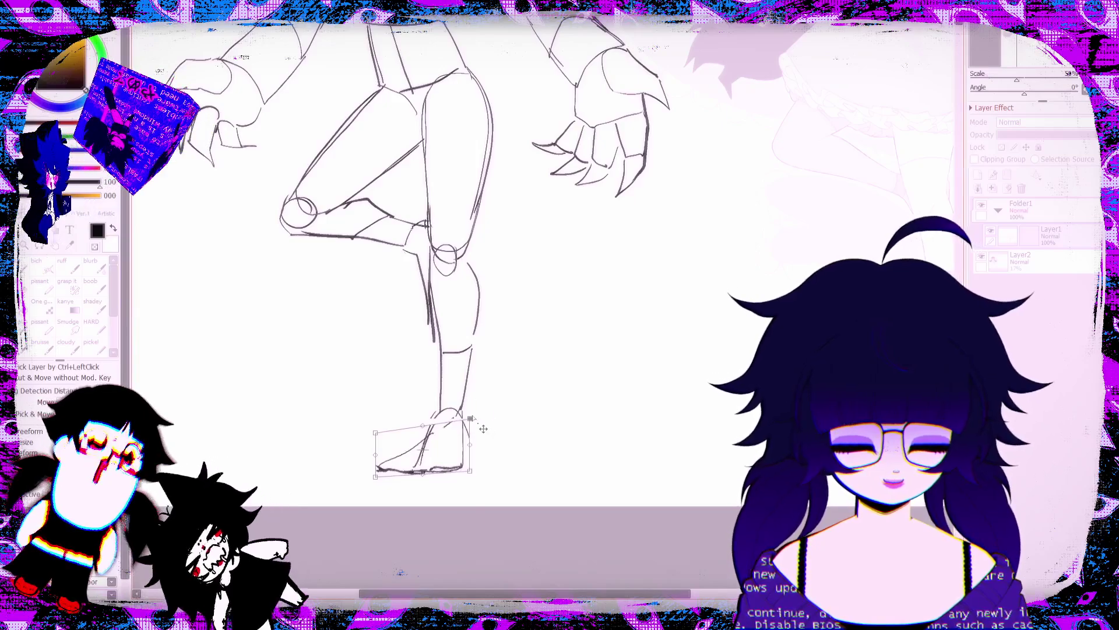
left_click_drag(470, 418, 470, 411)
left_click_drag(375, 432, 376, 430)
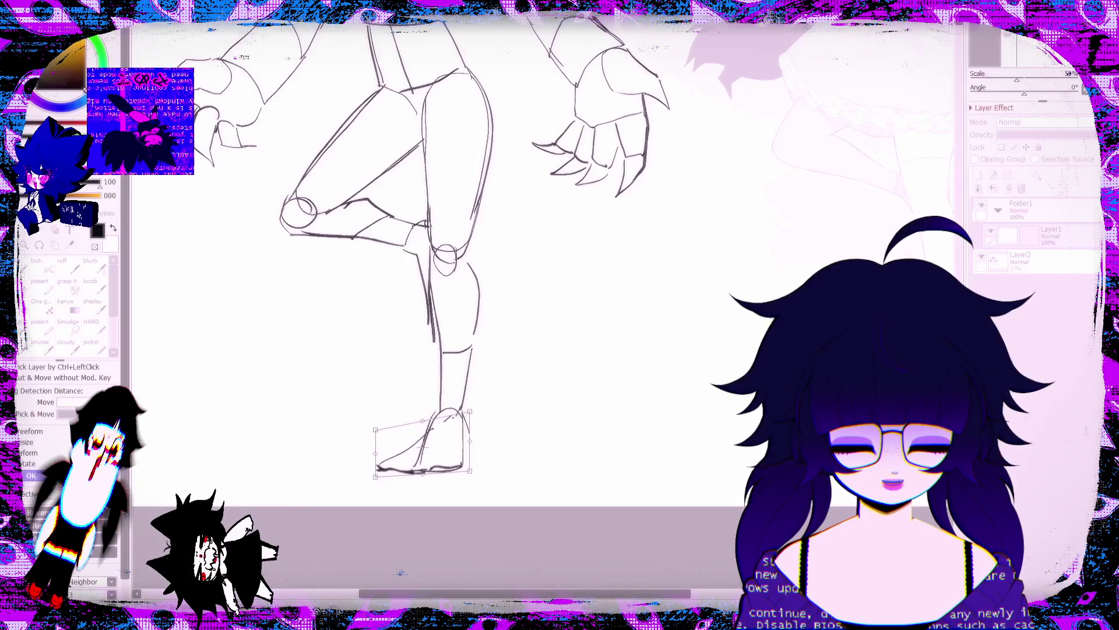
key("Return")
key("Home")
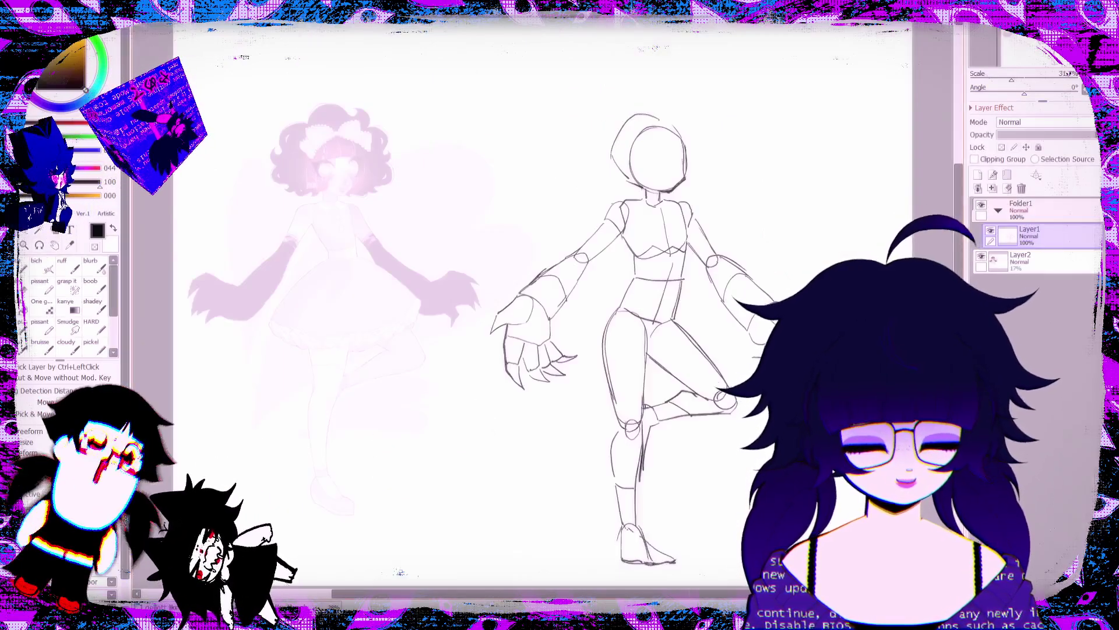
Step: Make a freehand selection around the opposite arm's hand and reinforce its outline with the ruff brush
left_click(24, 229)
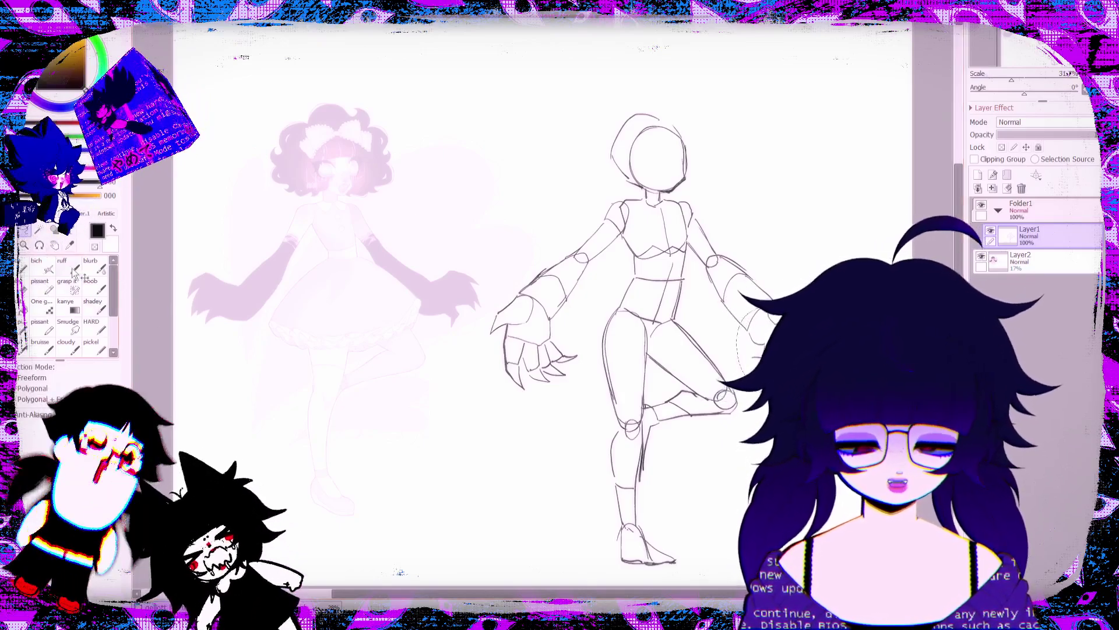
key("Page_Up")
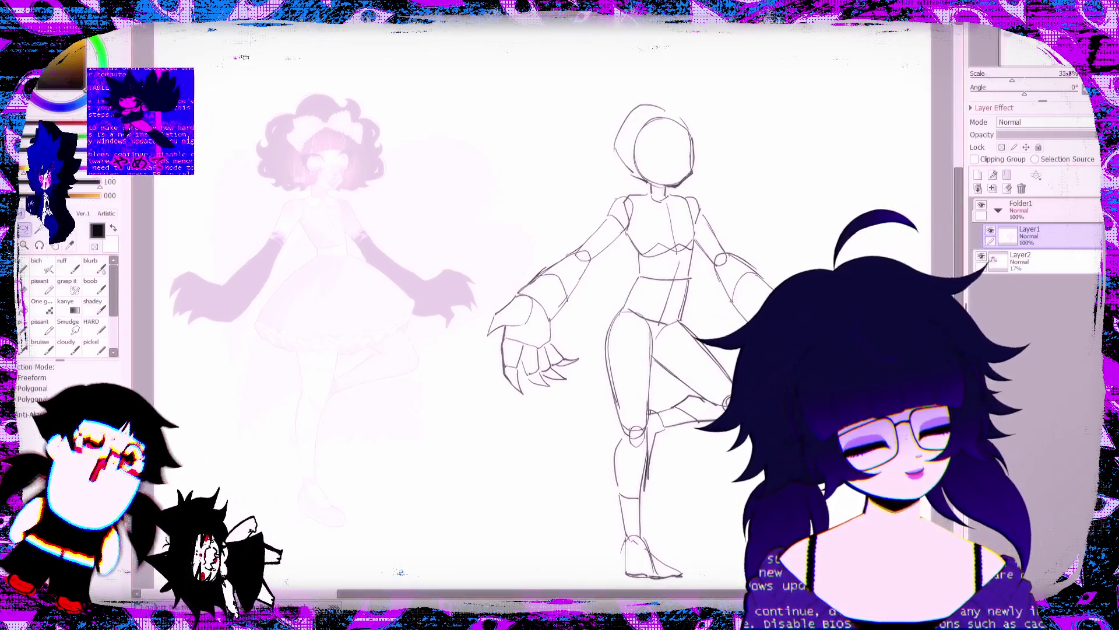
left_click(67, 265)
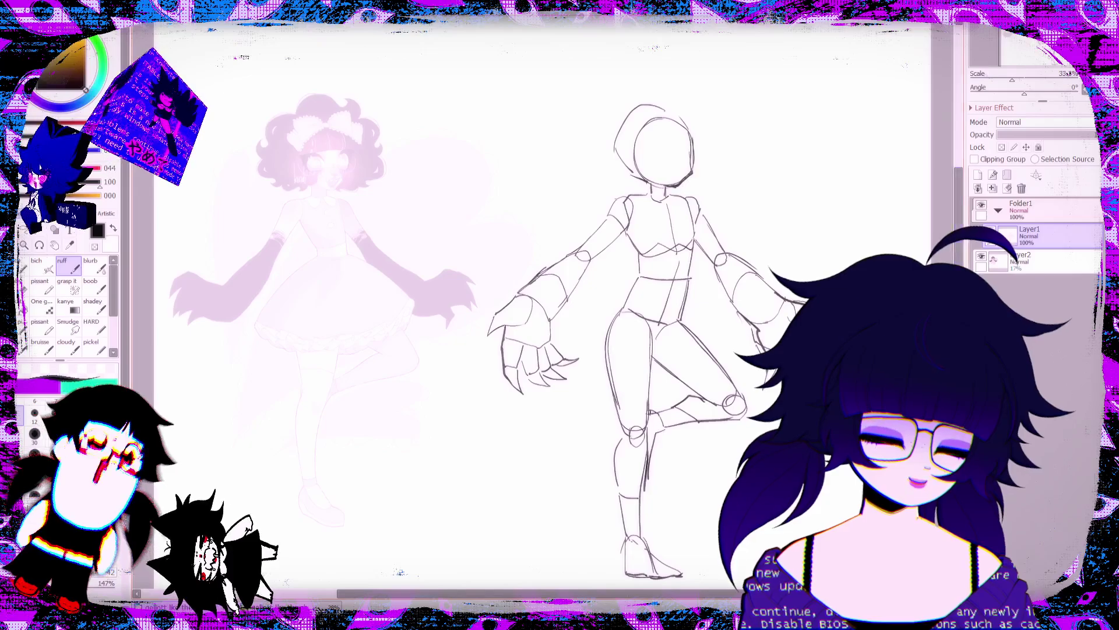
Step: Make a freehand selection around both legs, stretch them slightly downward, and move the whole figure up and slightly right
scroll(543, 303, "down", 3)
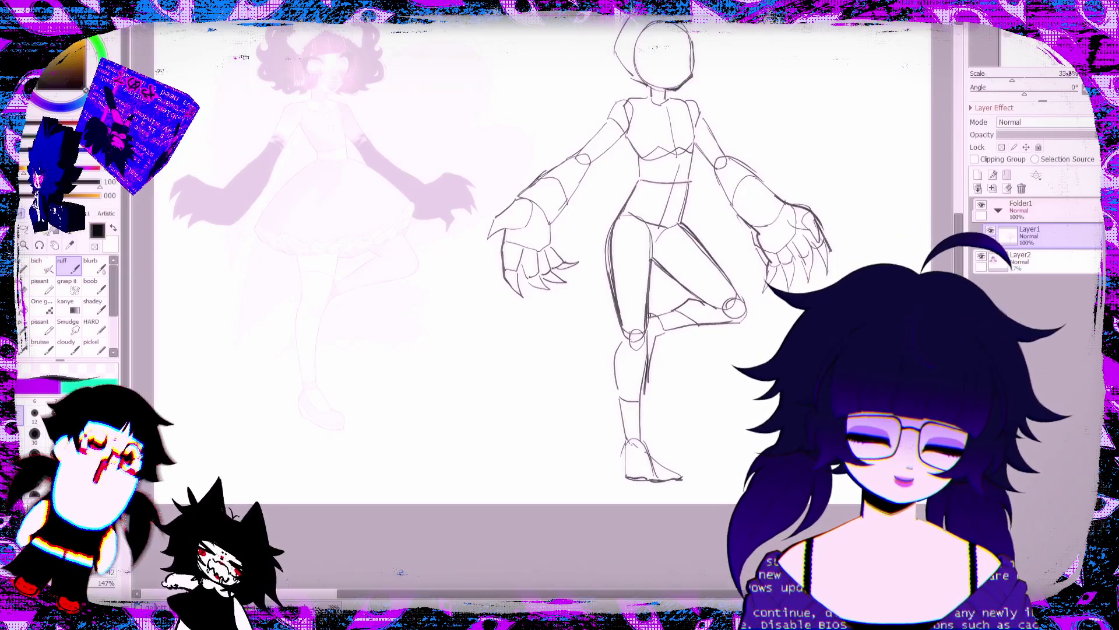
left_click(23, 230)
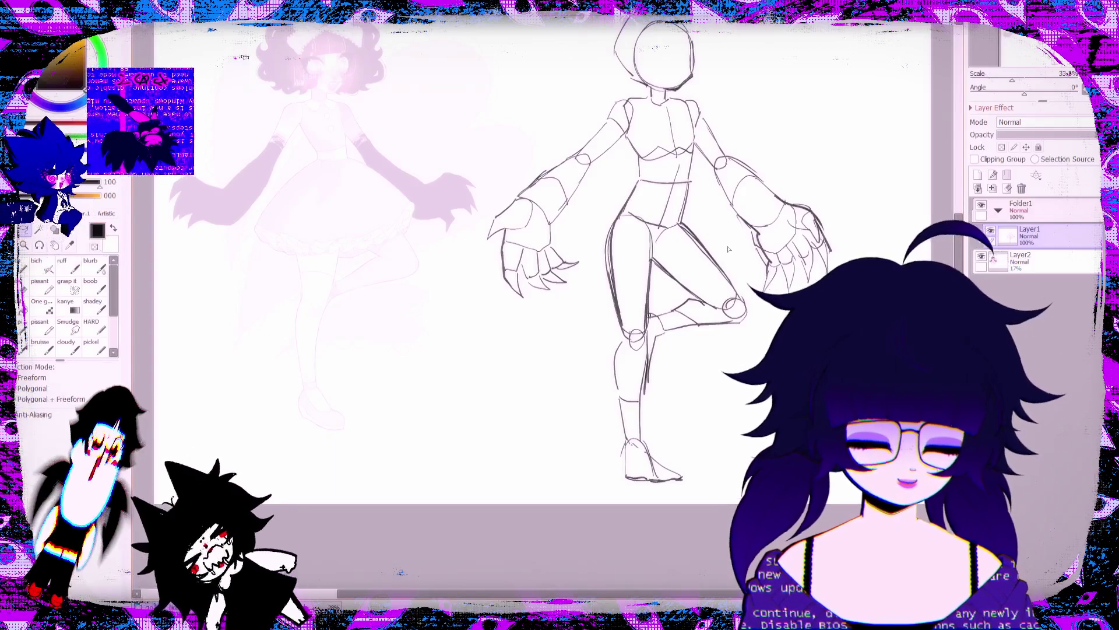
mouse_move(693, 219)
left_mouse_down()
mouse_move(604, 216)
mouse_move(580, 451)
mouse_move(738, 510)
left_mouse_up()
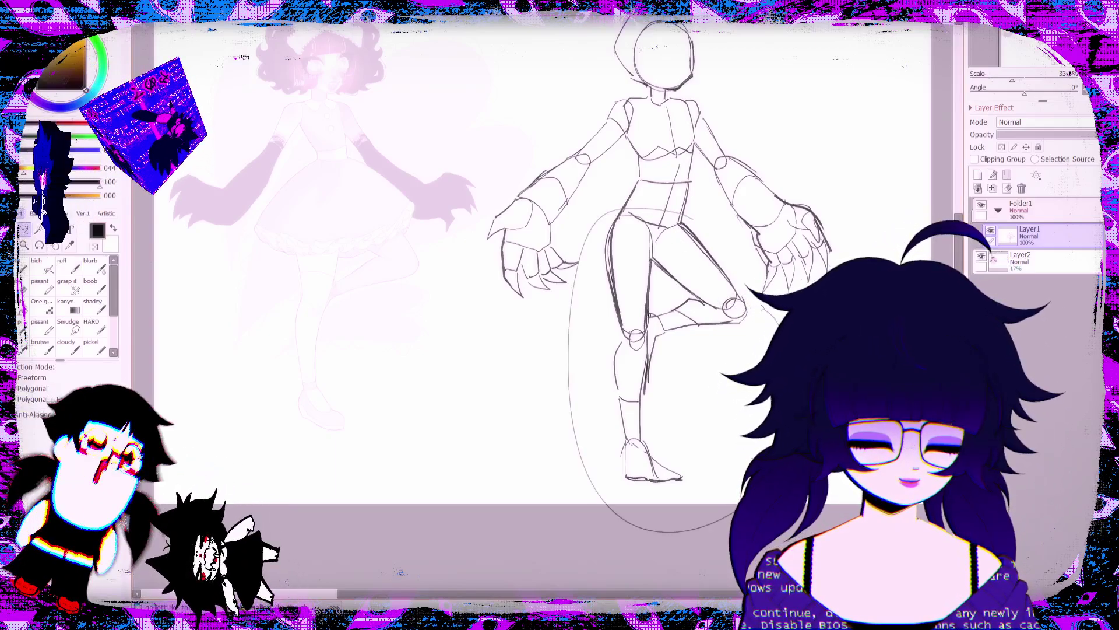
left_click_drag(959, 245, 958, 207)
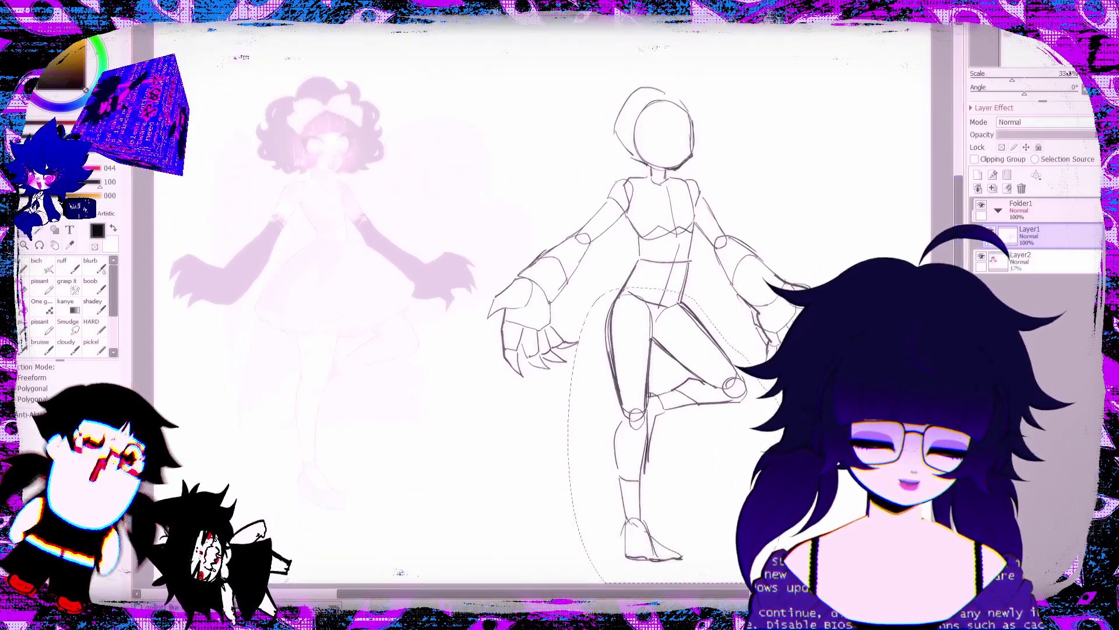
key("ctrl")
key("ctrl+t")
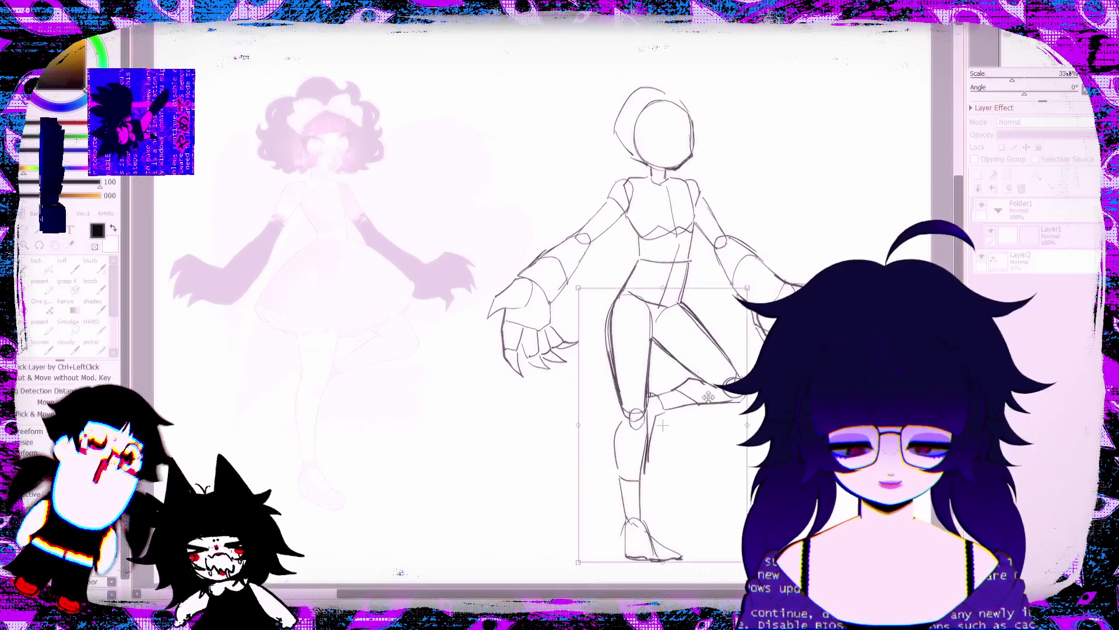
left_click_drag(959, 207, 958, 238)
left_click_drag(663, 519, 663, 533)
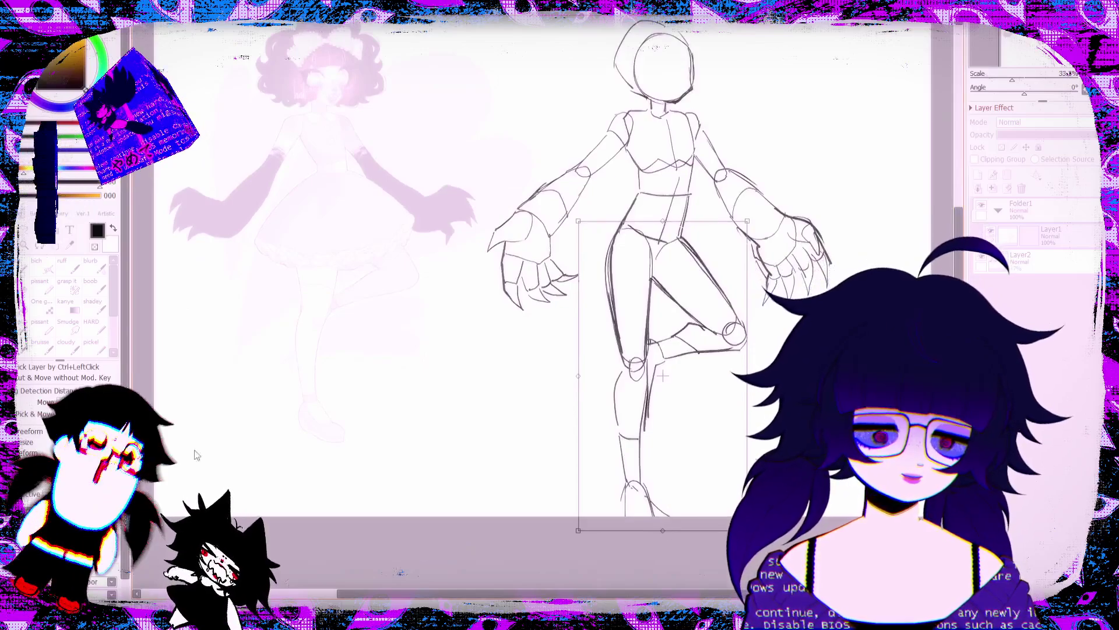
key("Return")
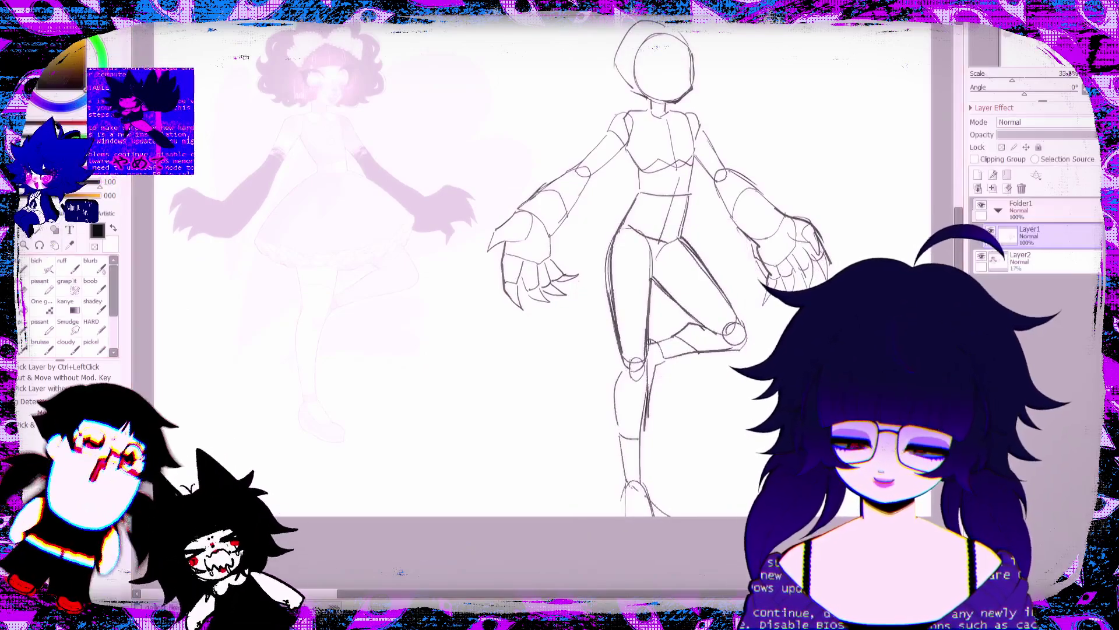
scroll(542, 309, "up", 3)
left_click_drag(659, 326, 675, 274)
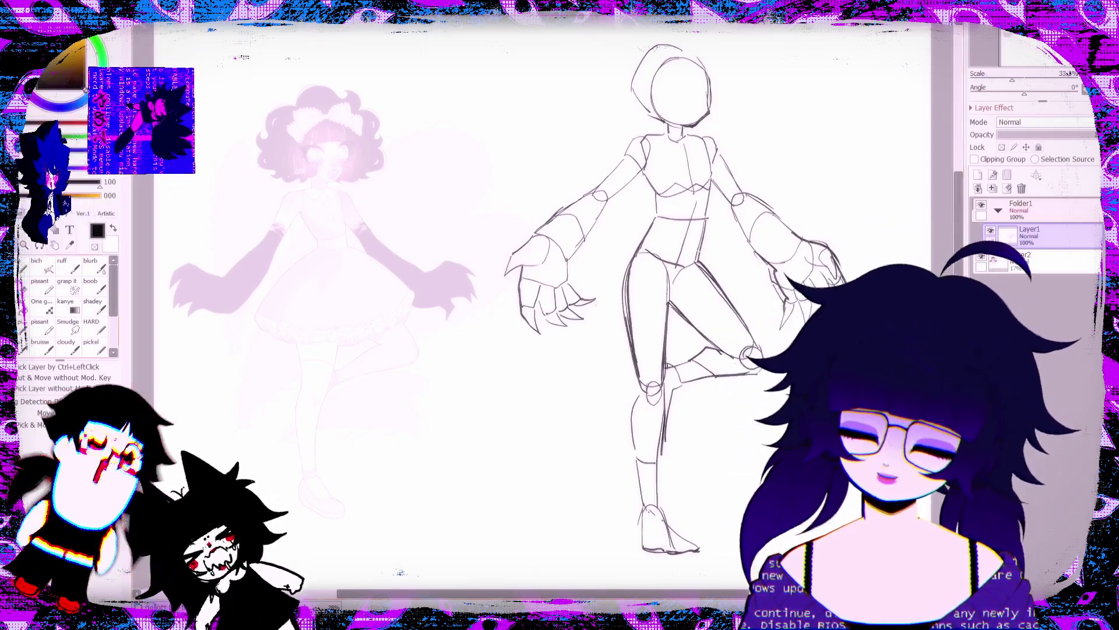
Step: Erase the inner circle line across the head and sketch a small ear on the side of the face
key("e")
left_click_drag(658, 107, 700, 69)
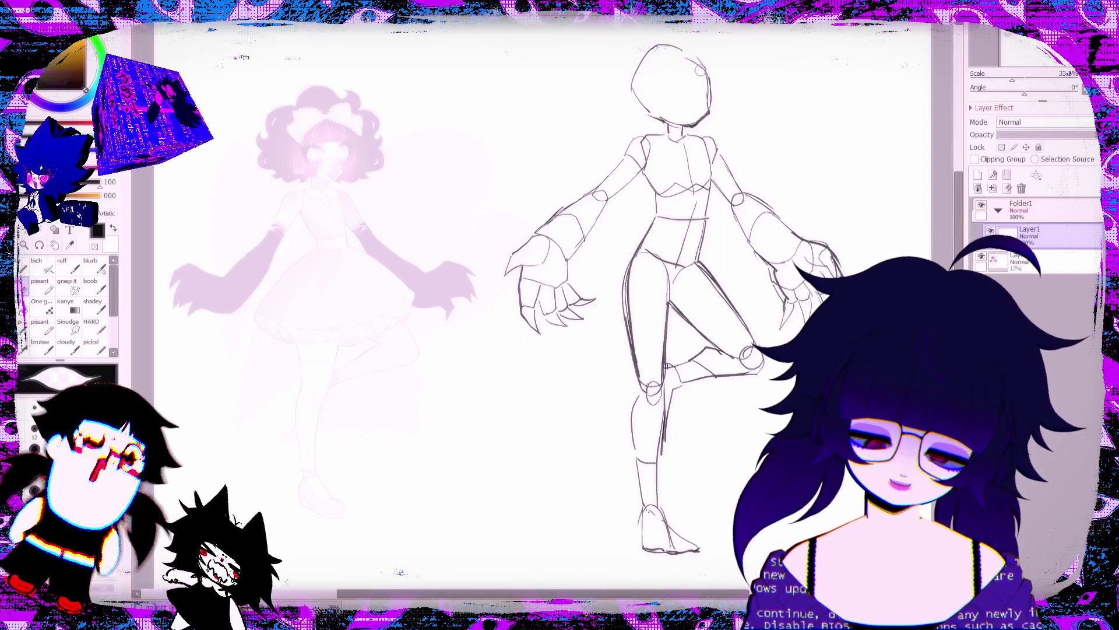
key("b")
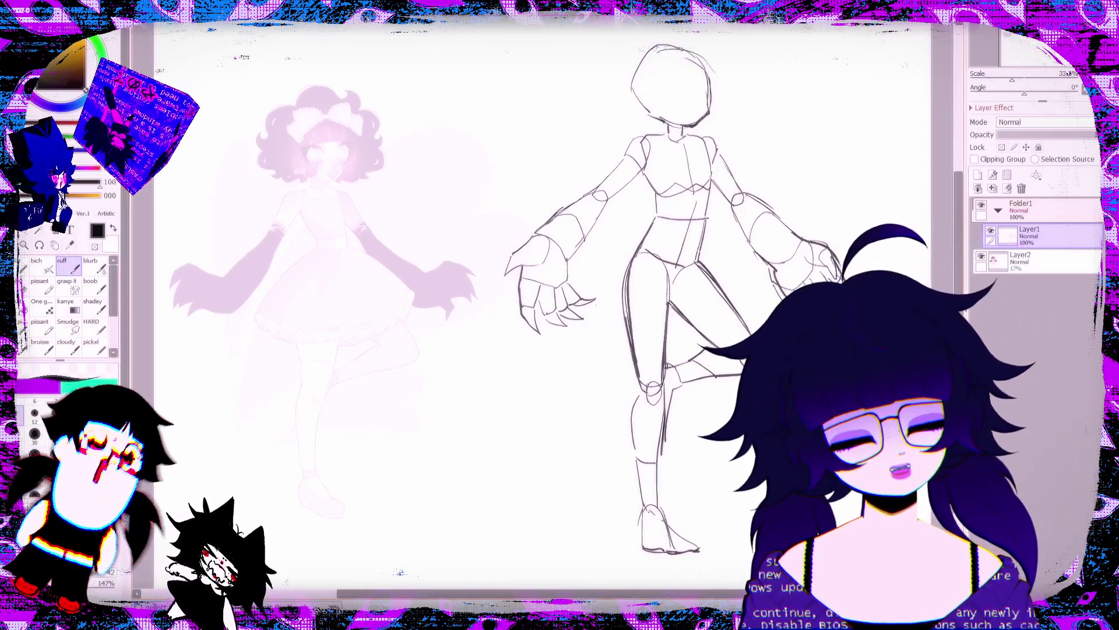
left_click_drag(656, 94, 658, 115)
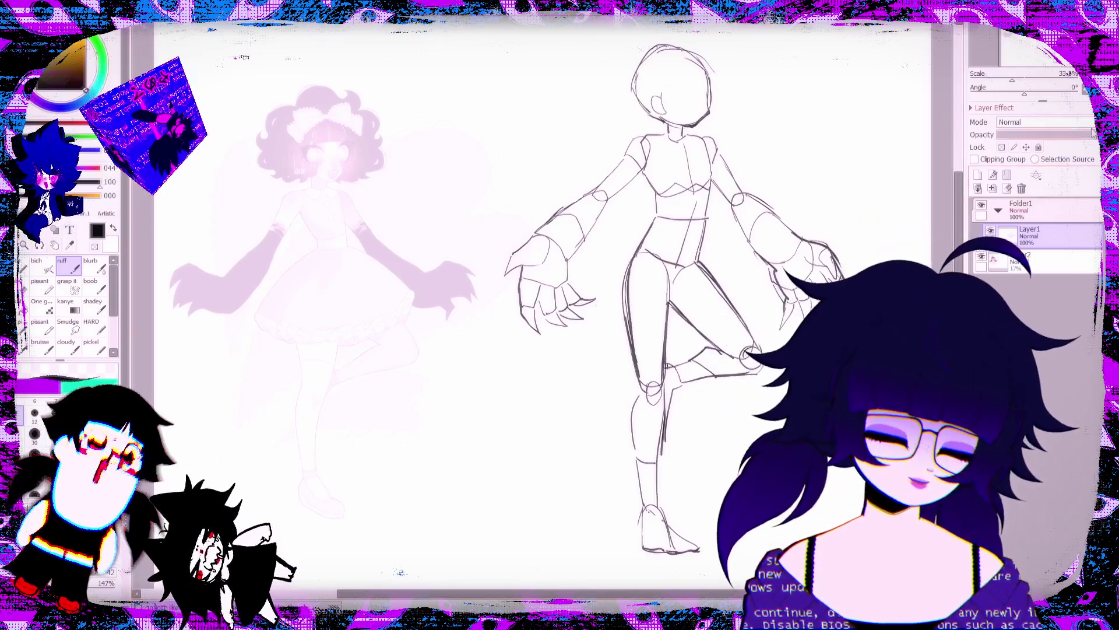
Step: Fade Layer1 with the body construction to a very faint opacity and add a new layer above it
key("Page_Up")
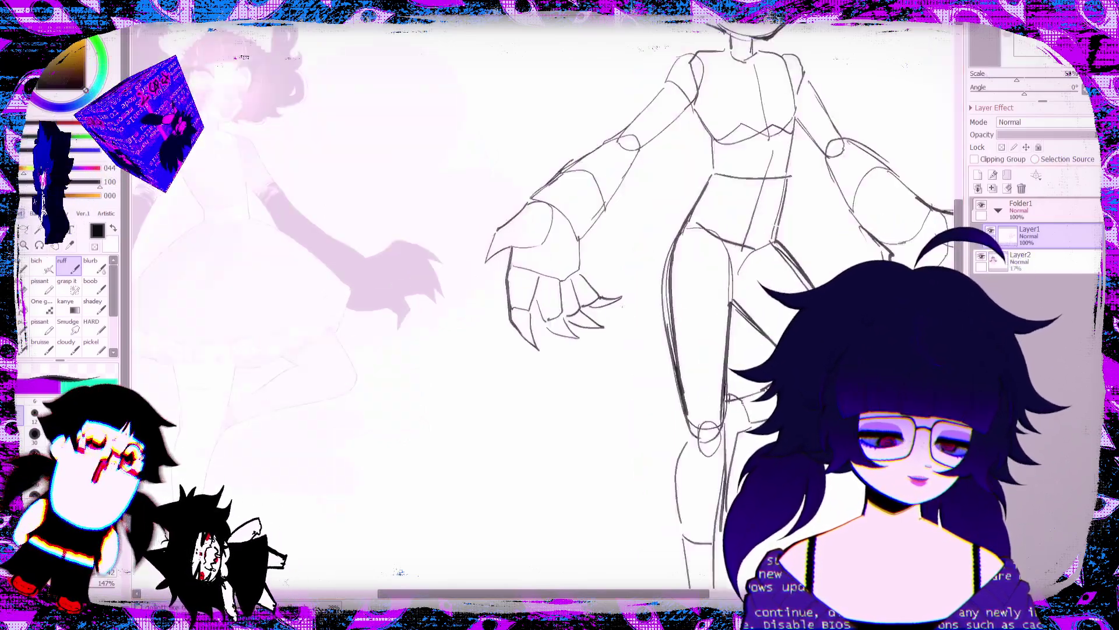
left_click(1036, 136)
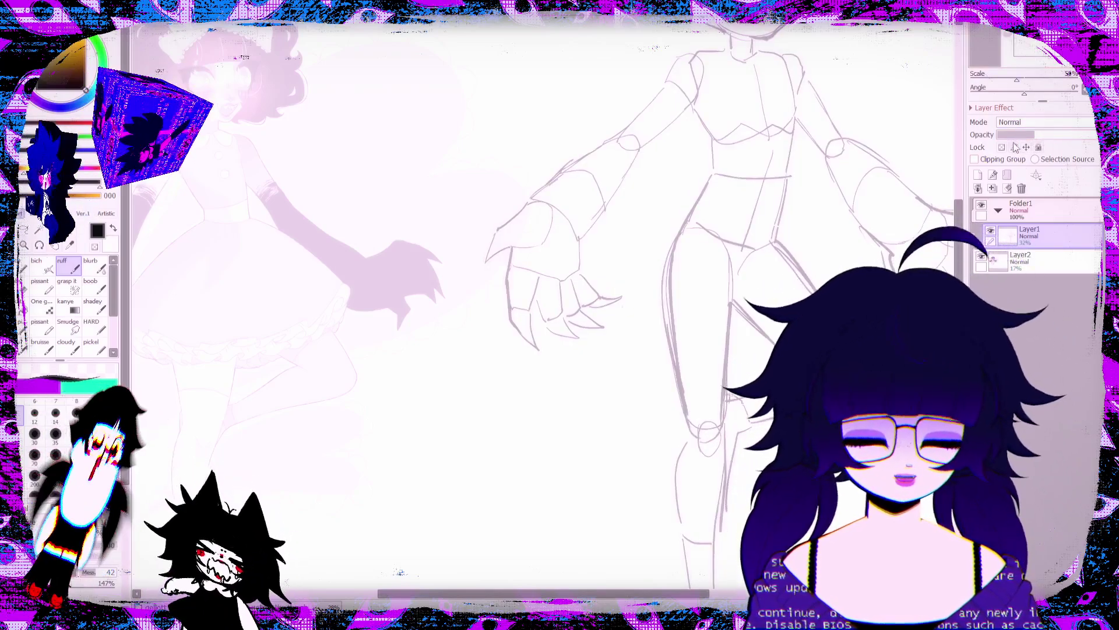
left_click(1009, 136)
left_click(978, 175)
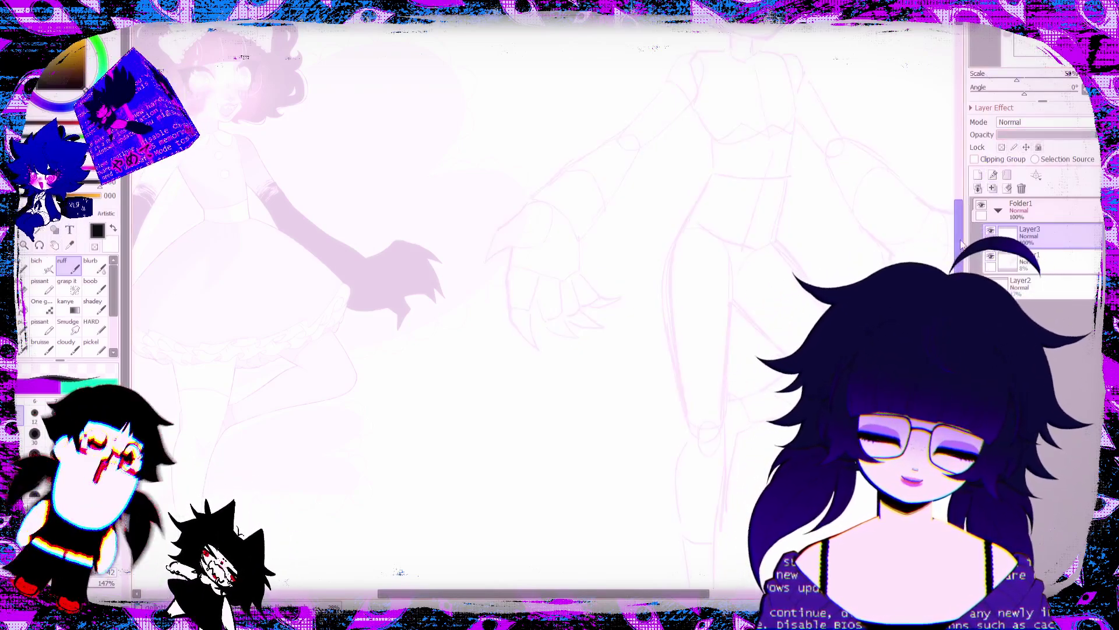
Step: Sketch the dress's pointed collar, sleeveless bodice and waistband with a side bow, plus the flared skirt sides and waist folds
left_click_drag(962, 243, 970, 215)
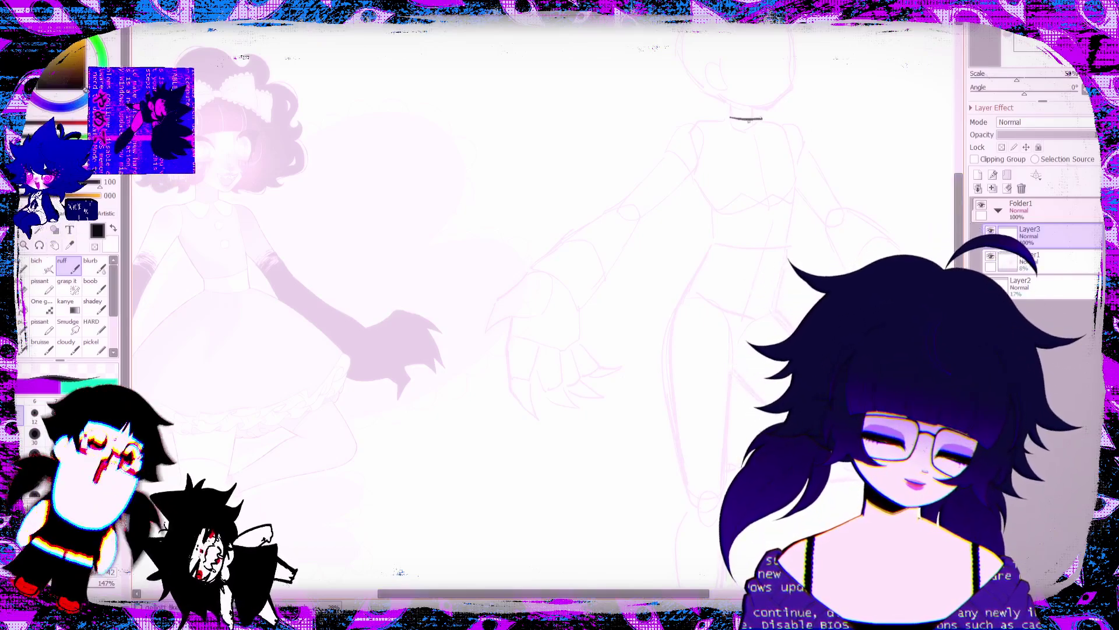
key("ctrl+z")
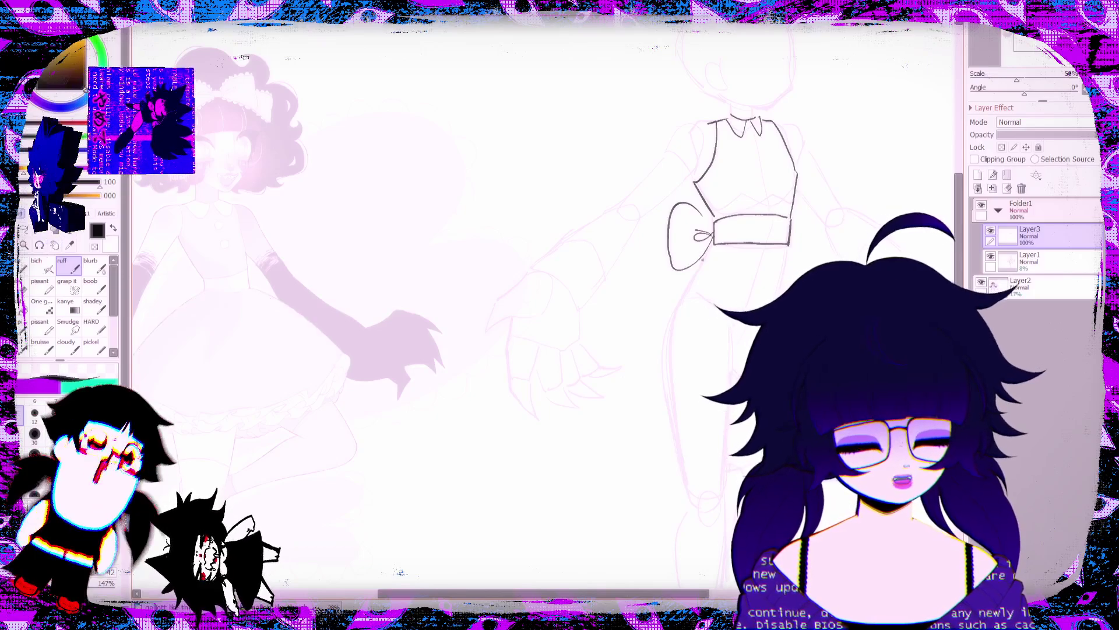
left_click_drag(710, 250, 563, 398)
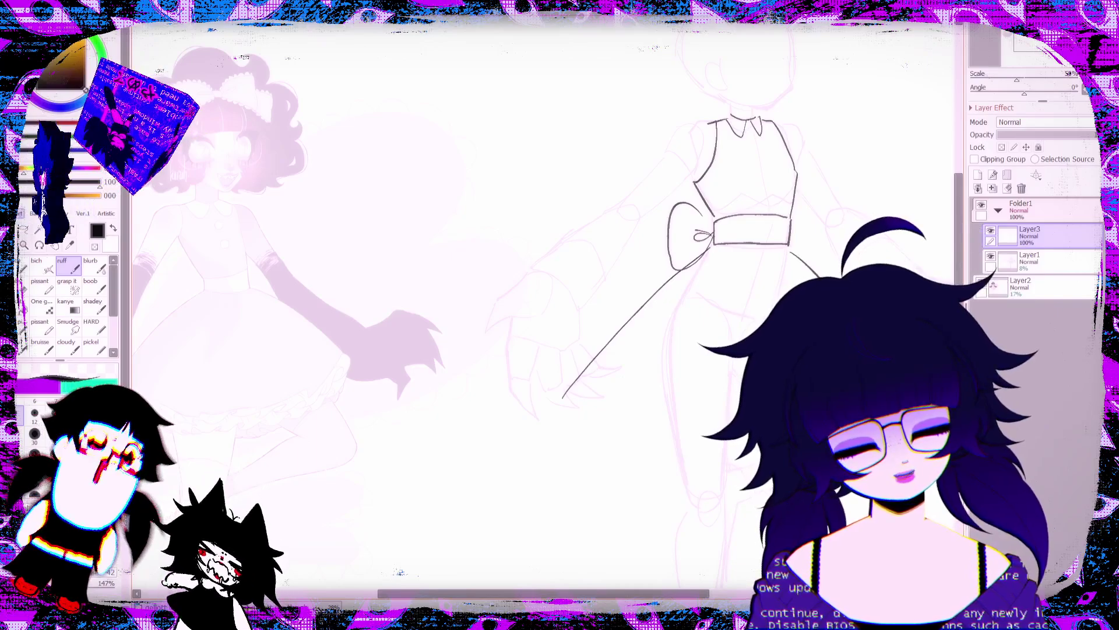
mouse_move(775, 246)
left_mouse_down()
mouse_move(796, 283)
mouse_move(817, 275)
left_mouse_up()
left_click_drag(723, 251, 703, 291)
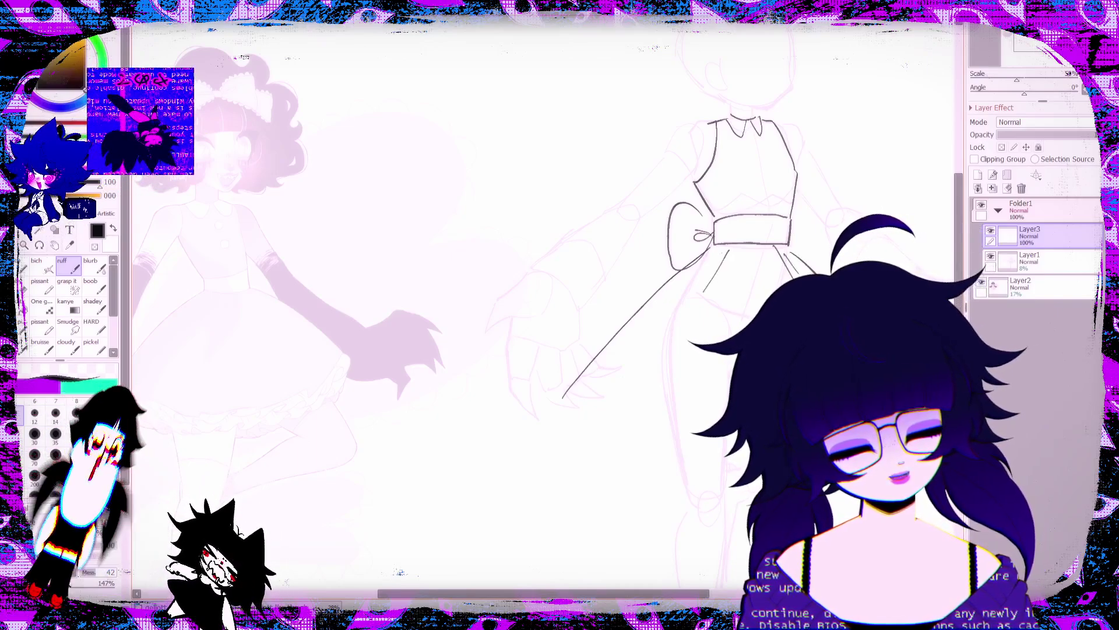
Step: Draw the skirt's curved hem and a scalloped ruffle running beneath it
mouse_move(569, 408)
left_mouse_down()
mouse_move(593, 422)
mouse_move(758, 445)
left_mouse_up()
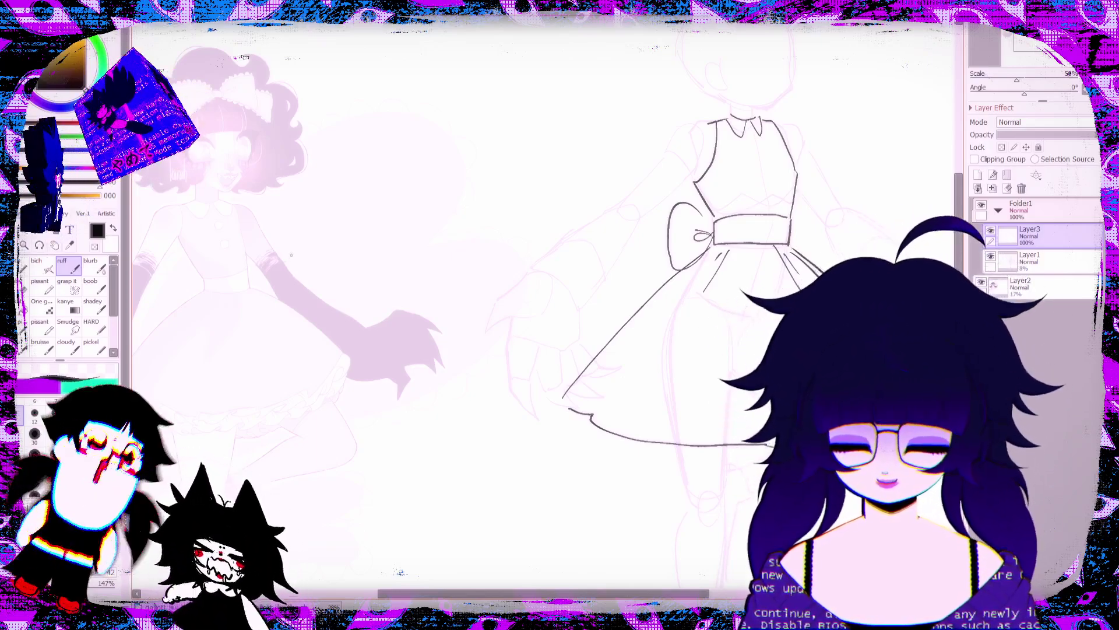
left_click_drag(146, 341, 323, 335)
key("ctrl+z")
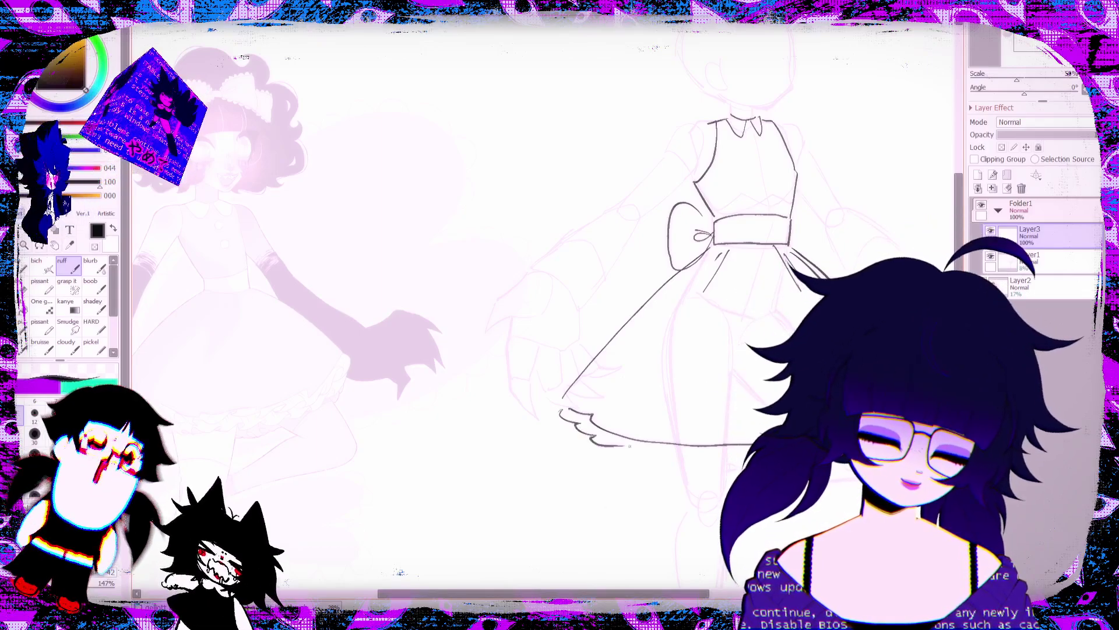
left_click_drag(619, 451, 680, 464)
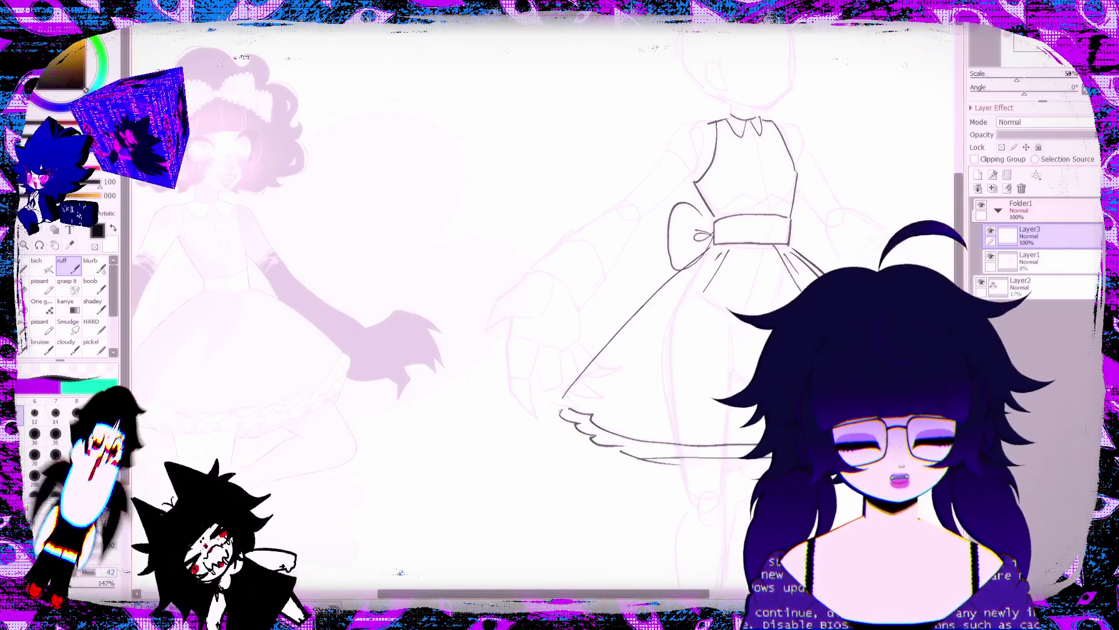
Step: Outline the knee-high sock on the standing leg and sketch the raised leg's contour below the skirt
scroll(542, 292, "down", 2)
scroll(542, 291, "down", 4)
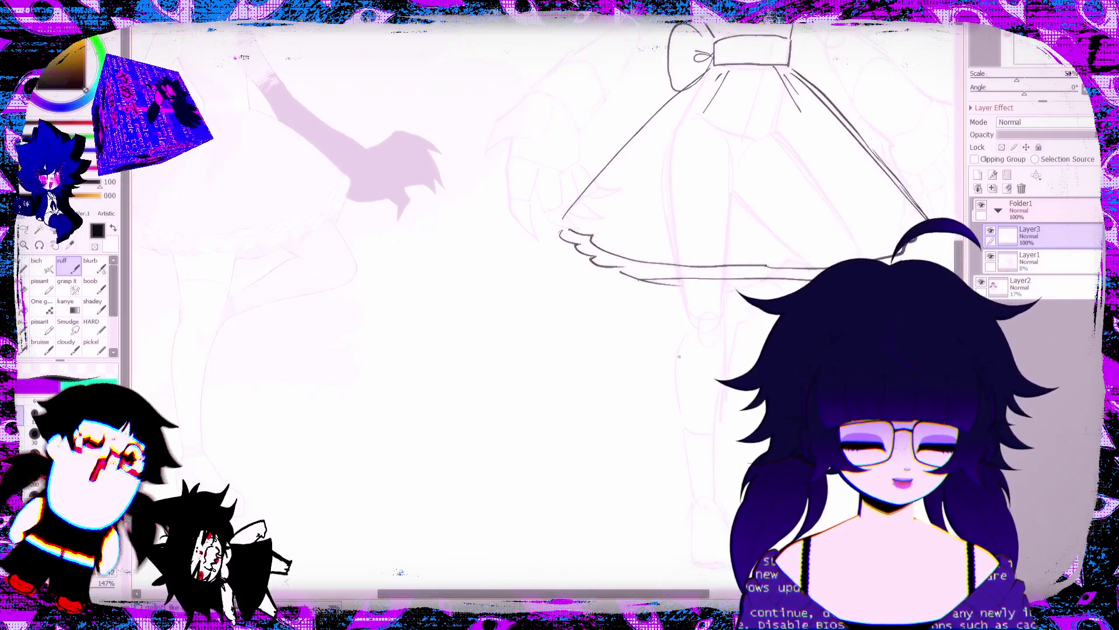
mouse_move(678, 356)
left_mouse_down()
mouse_move(723, 358)
mouse_move(676, 376)
mouse_move(690, 464)
left_mouse_up()
left_click_drag(726, 362, 715, 499)
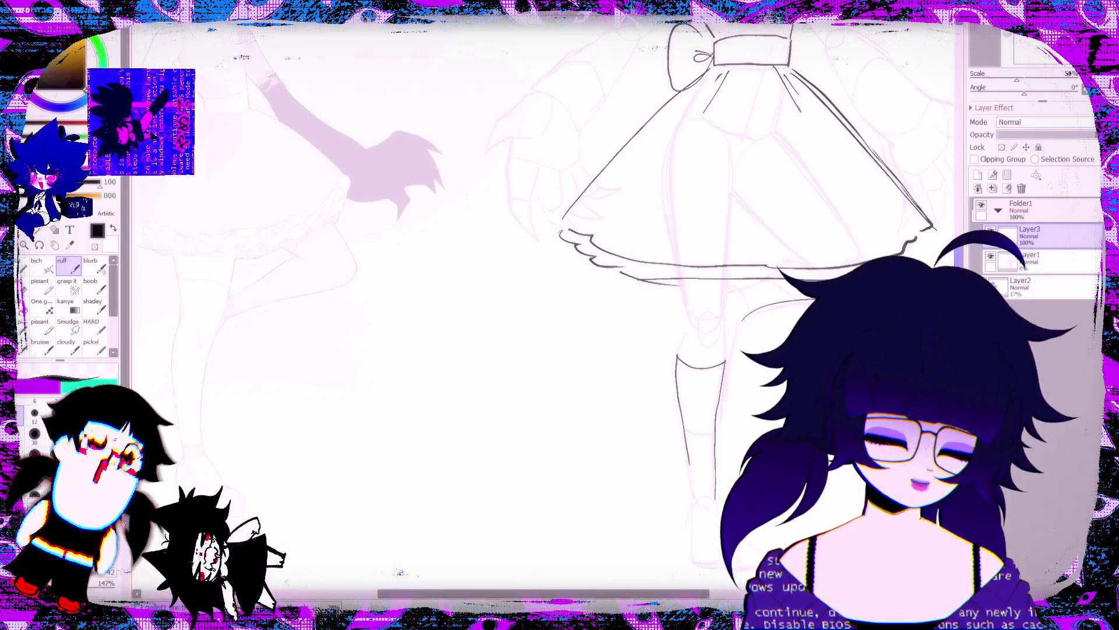
Step: Sketch a facial cross guide, undo the first cat ears and tuft, and redraw wider-set ears with spiky locks beside the head
left_click_drag(958, 257, 958, 202)
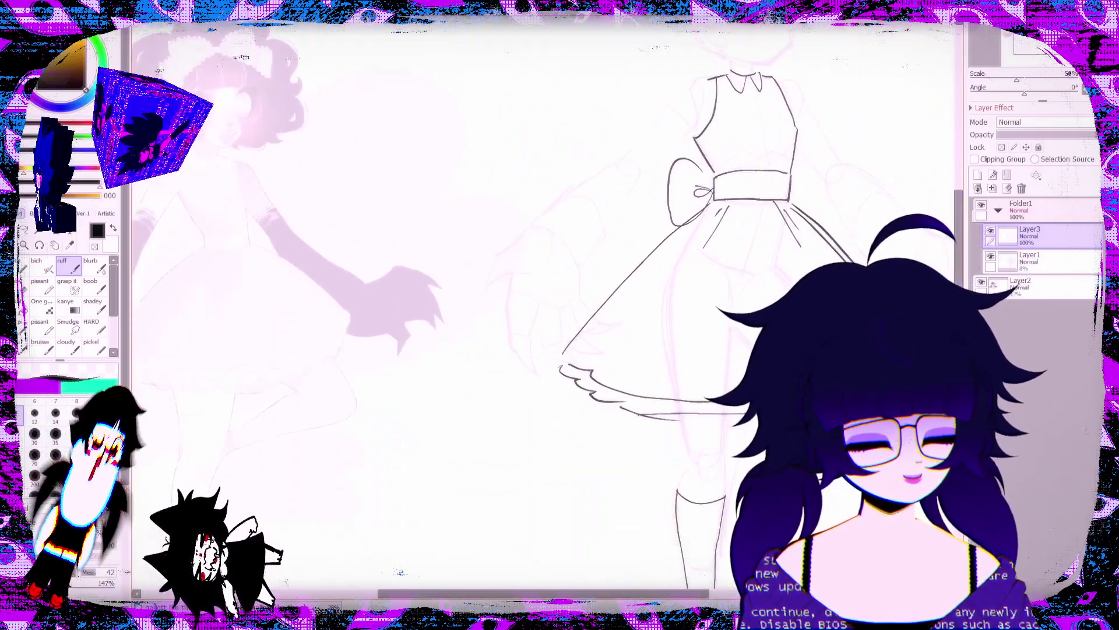
mouse_move(544, 593)
left_mouse_down()
mouse_move(687, 593)
mouse_move(533, 593)
left_mouse_up()
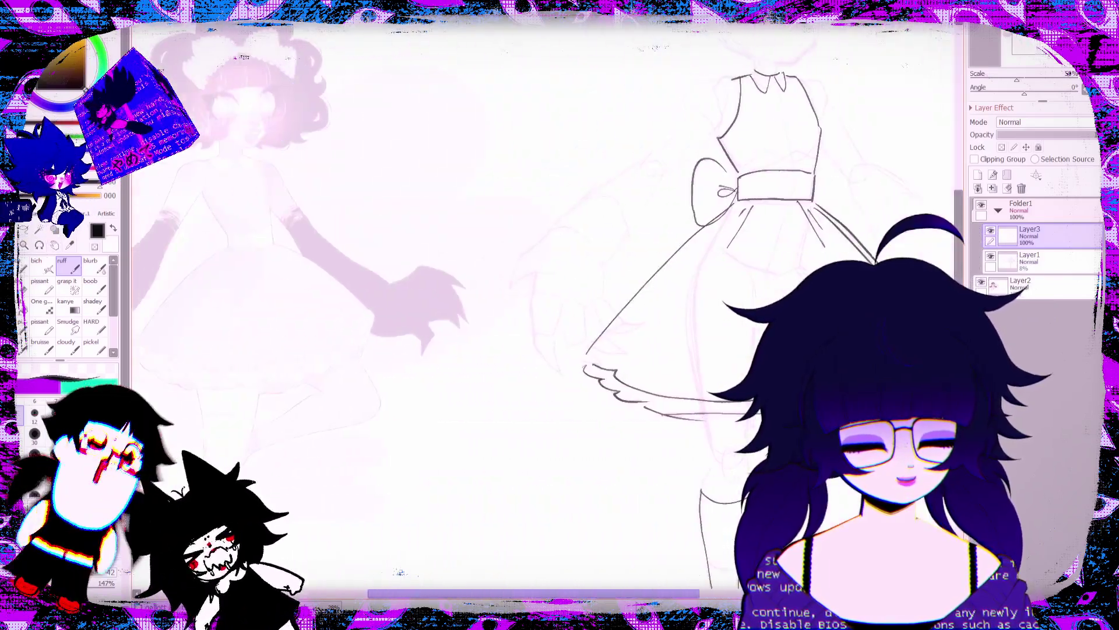
scroll(543, 315, "up", 4)
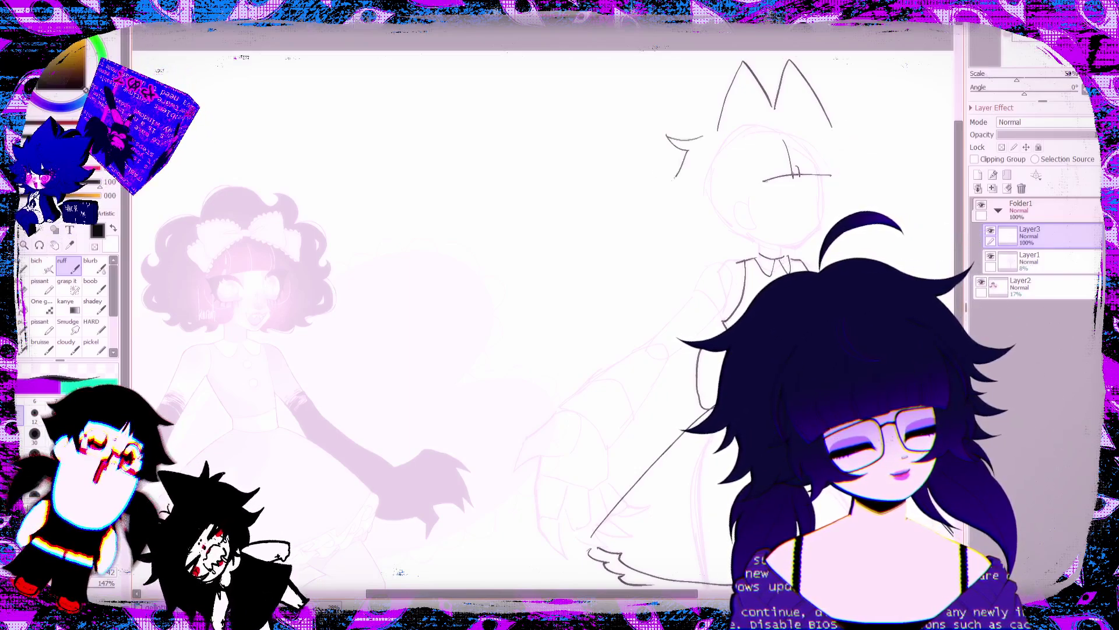
key("ctrl+z")
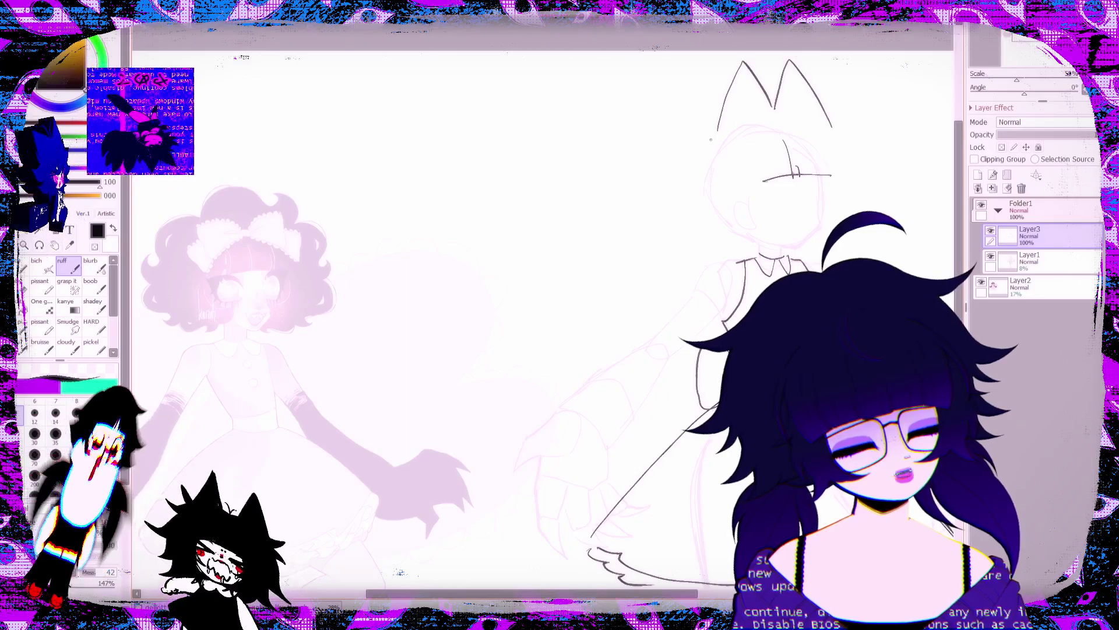
key("ctrl+z")
key("ctrl+z")
key("ctrl+z")
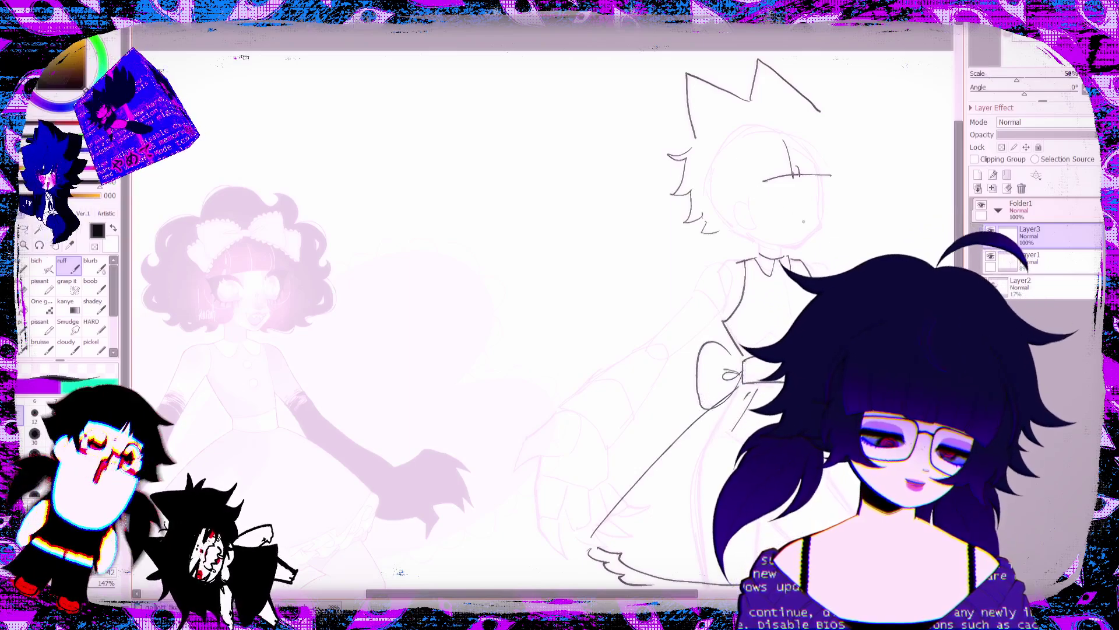
Step: Erase the facial cross guide and sketch pointed bangs across the face with the ruff brush
key("e")
mouse_move(761, 169)
left_mouse_down()
mouse_move(771, 189)
mouse_move(824, 176)
left_mouse_up()
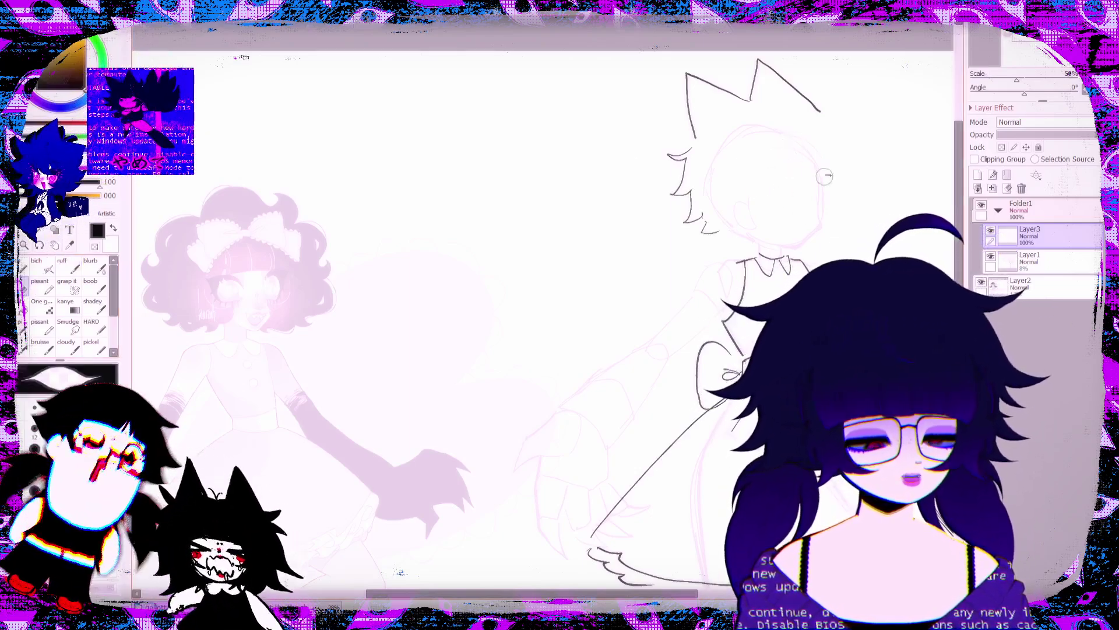
left_click(68, 265)
mouse_move(799, 138)
left_mouse_down()
mouse_move(781, 217)
mouse_move(787, 137)
mouse_move(773, 192)
left_mouse_up()
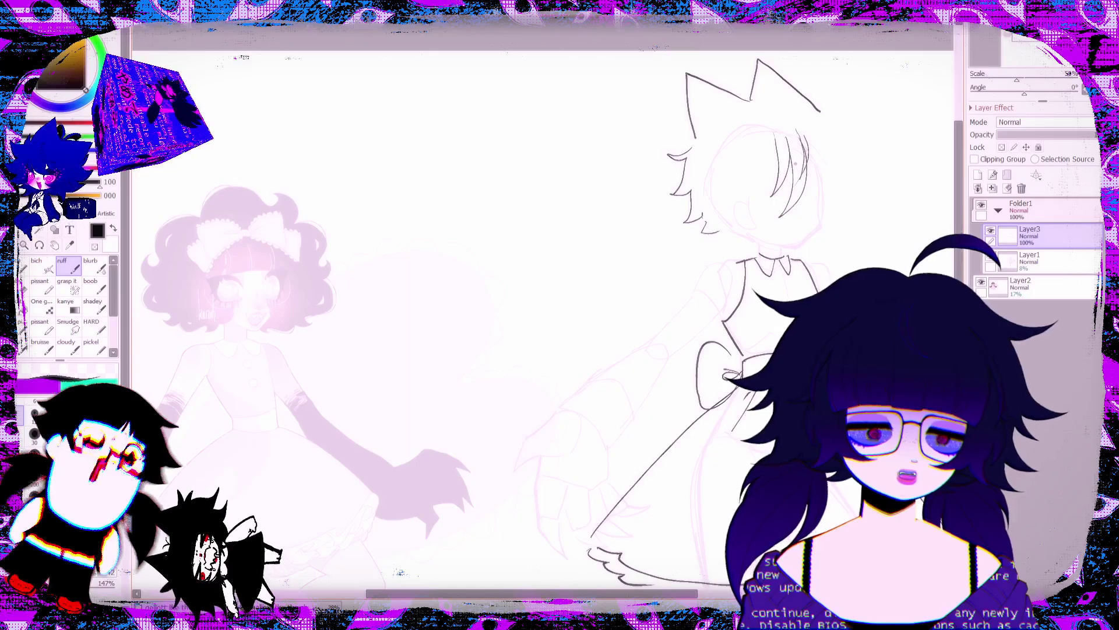
left_click_drag(758, 141, 743, 210)
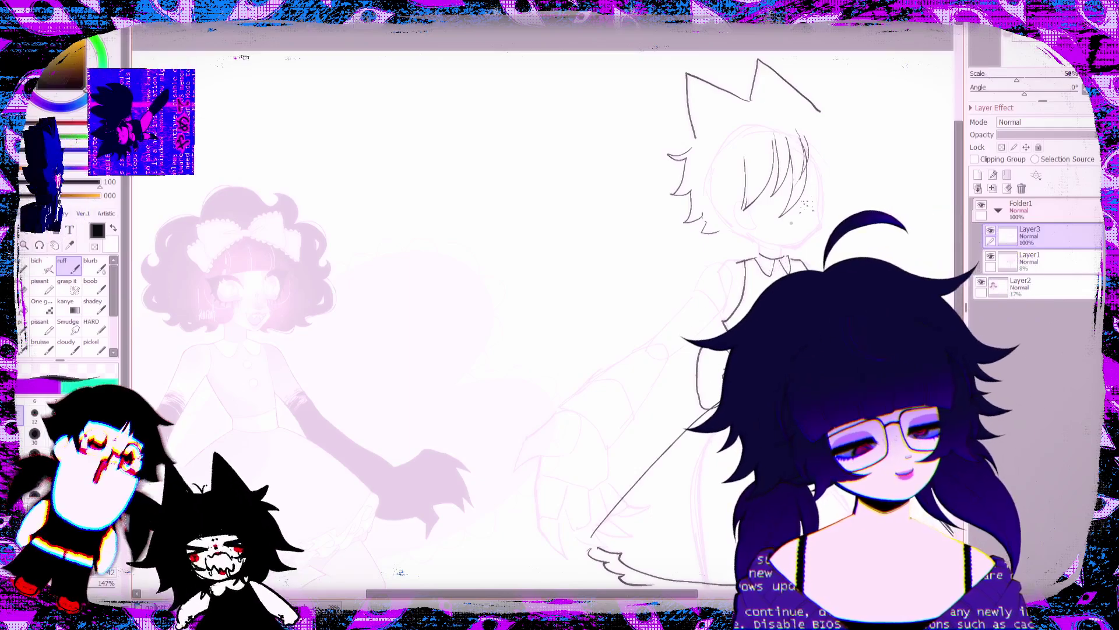
Step: Draw dot eyes, freckles and a small cat mouth, and add spiky hair tufts on the opposite side of the head
left_click_drag(792, 221, 805, 222)
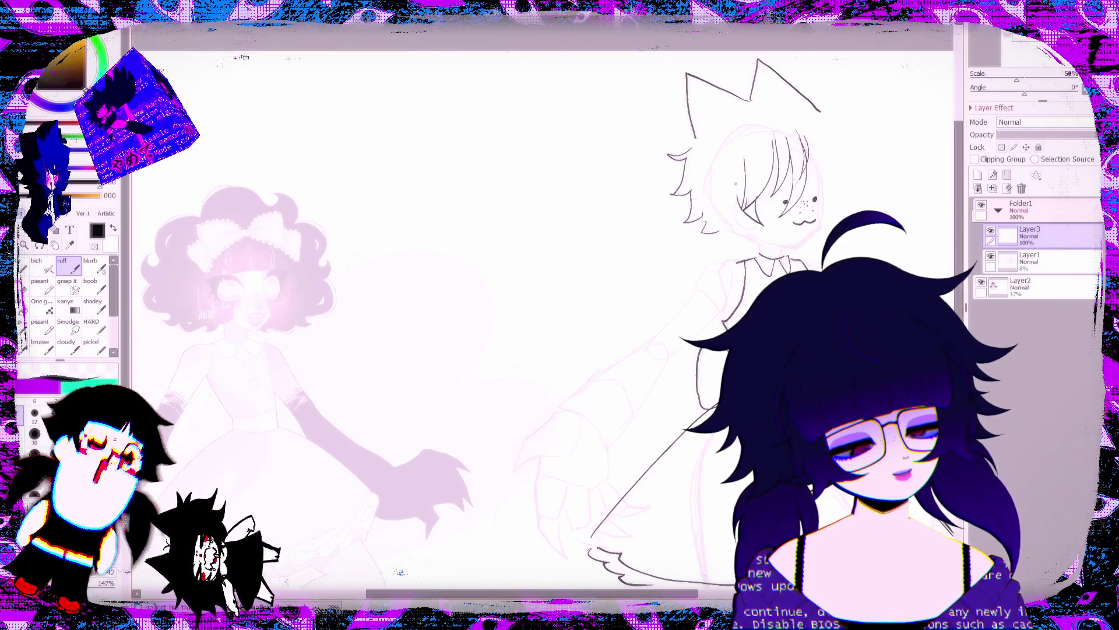
mouse_move(829, 127)
left_mouse_down()
mouse_move(859, 133)
mouse_move(836, 156)
mouse_move(835, 184)
left_mouse_up()
left_click_drag(840, 186, 828, 204)
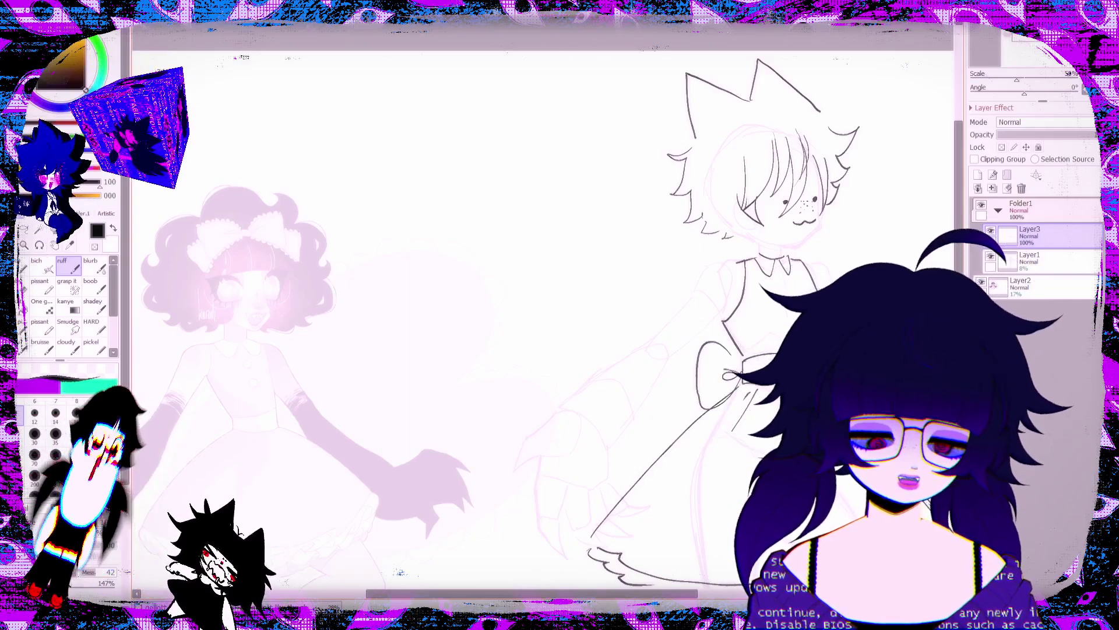
scroll(542, 315, "down", 4)
scroll(542, 314, "up", 4)
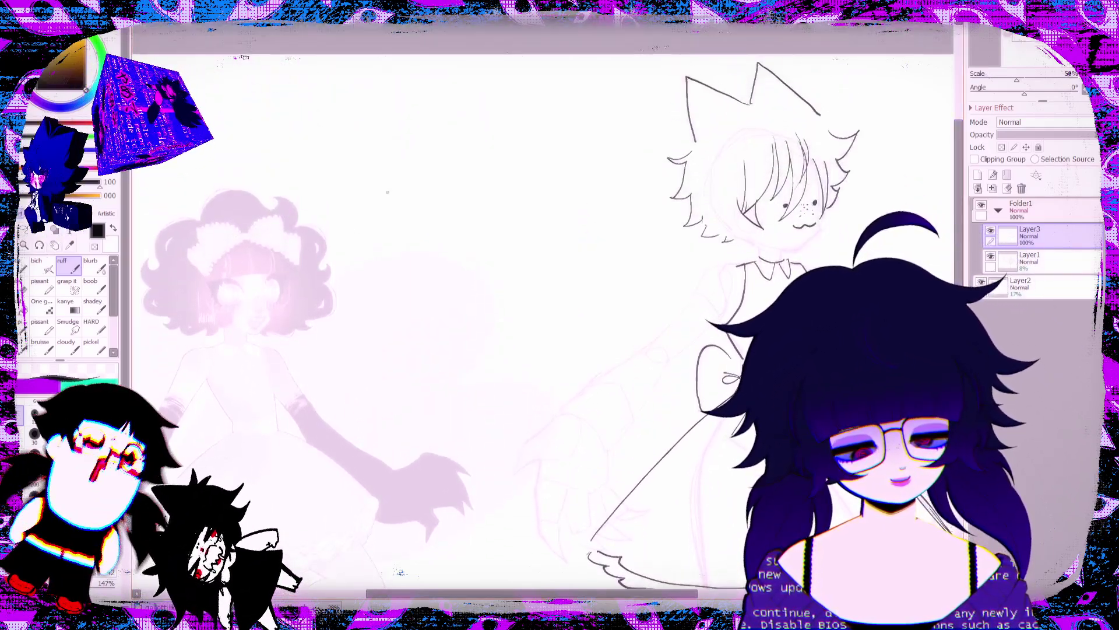
mouse_move(438, 172)
left_mouse_down()
mouse_move(375, 214)
mouse_move(384, 222)
left_mouse_up()
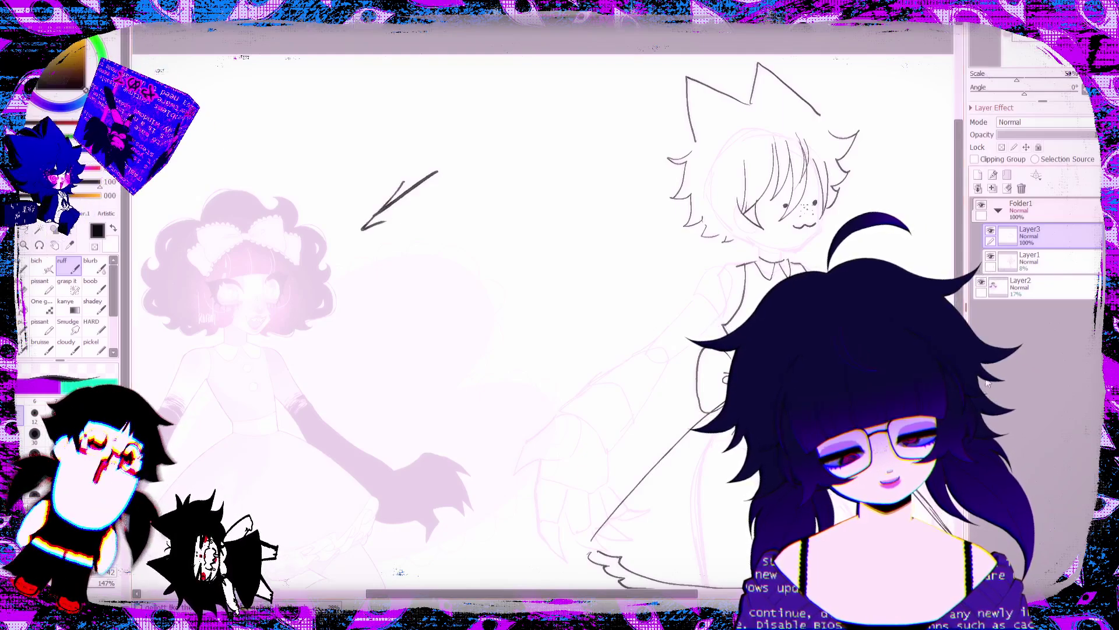
key("ctrl+z")
key("ctrl+z")
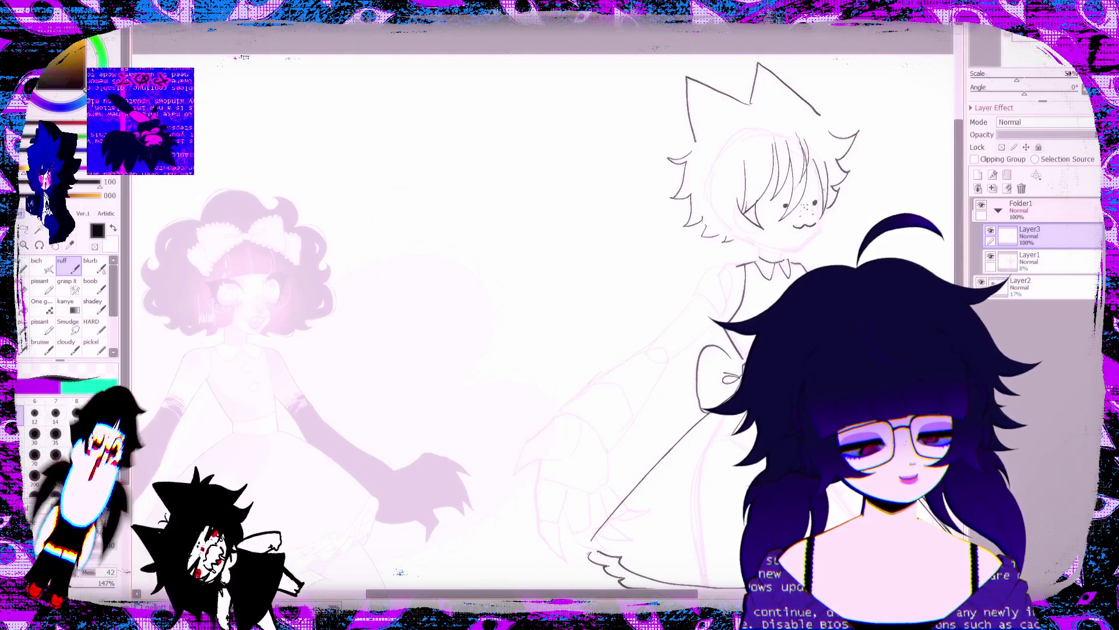
Step: Fit the canvas in view and restore the reference character on Layer2 to 100% opacity
key("ctrl+0")
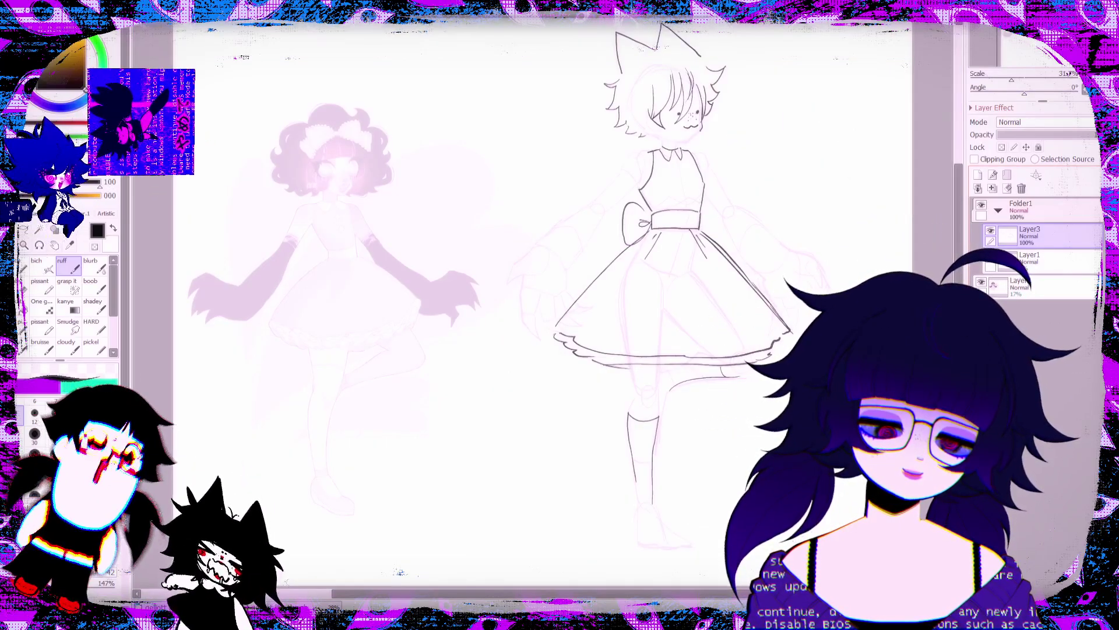
left_click(1050, 286)
left_click_drag(1015, 134, 1095, 134)
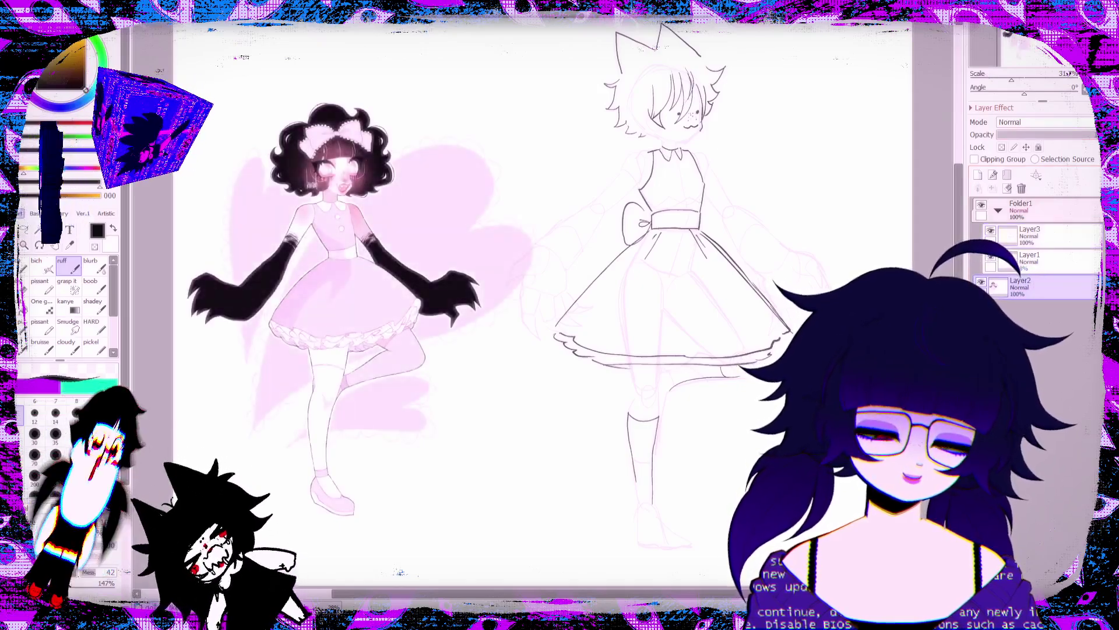